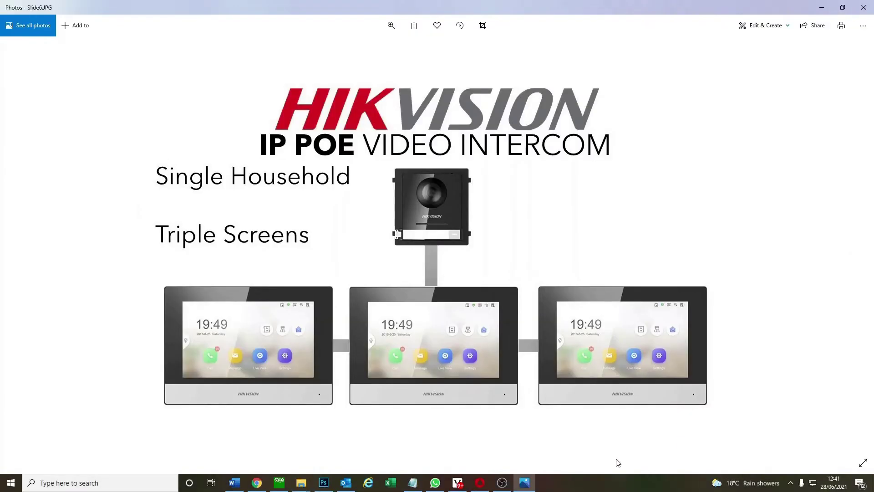
Leave the full-screen Photos slide and show the iVMS-4200 device list with four devices online
click(479, 482)
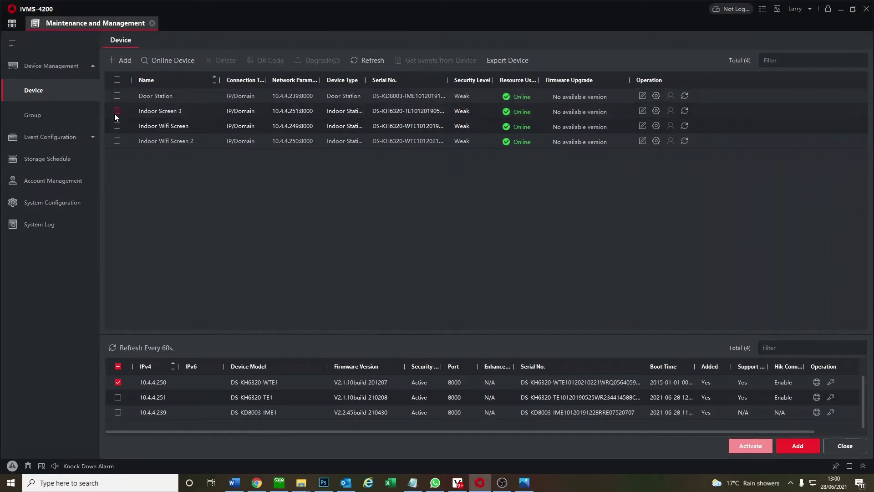
Tick and untick Indoor Wifi Screen, then untick 10.4.4.250 in the online device list
click(115, 127)
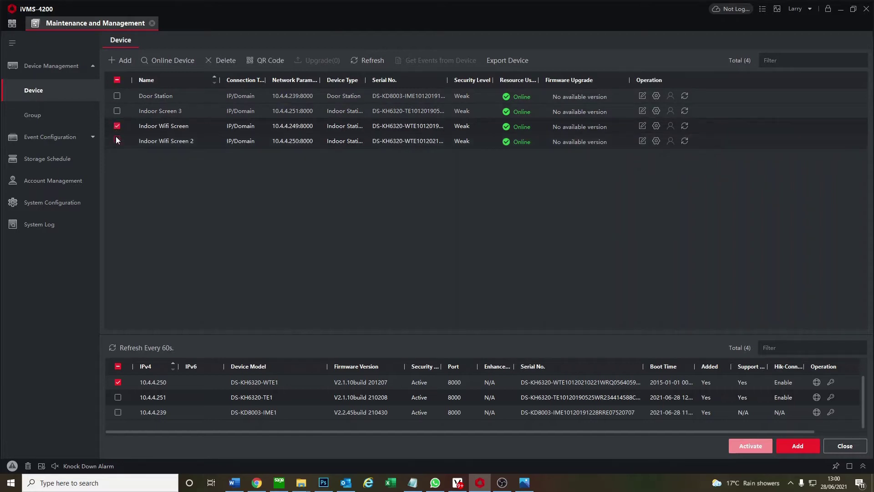
click(117, 126)
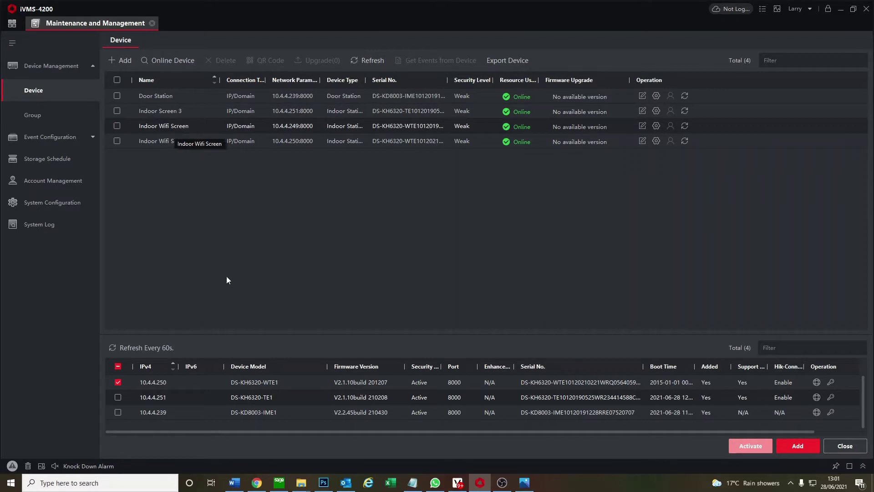
click(118, 382)
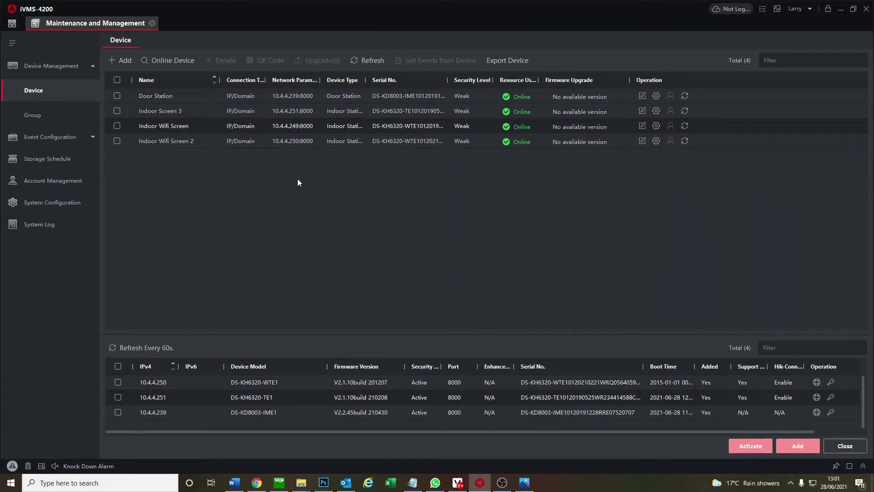
In the Door Station's Intercom Session Settings, save an 8-character registration password
click(657, 98)
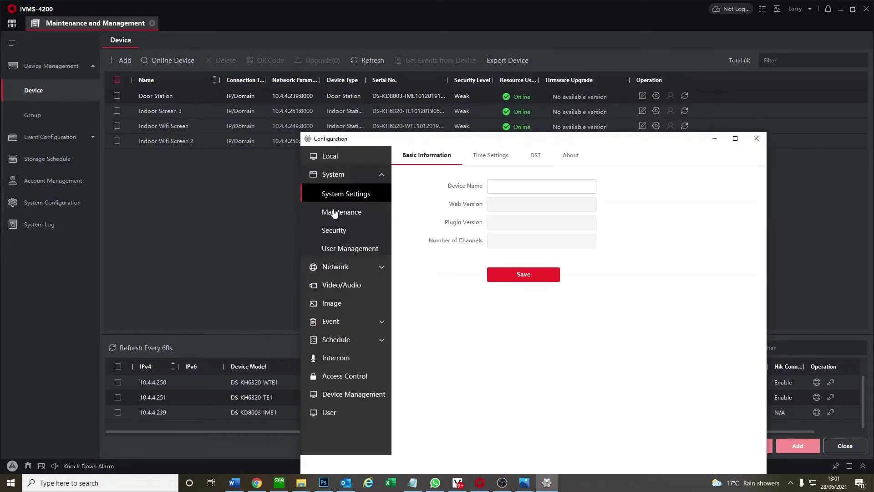
click(348, 342)
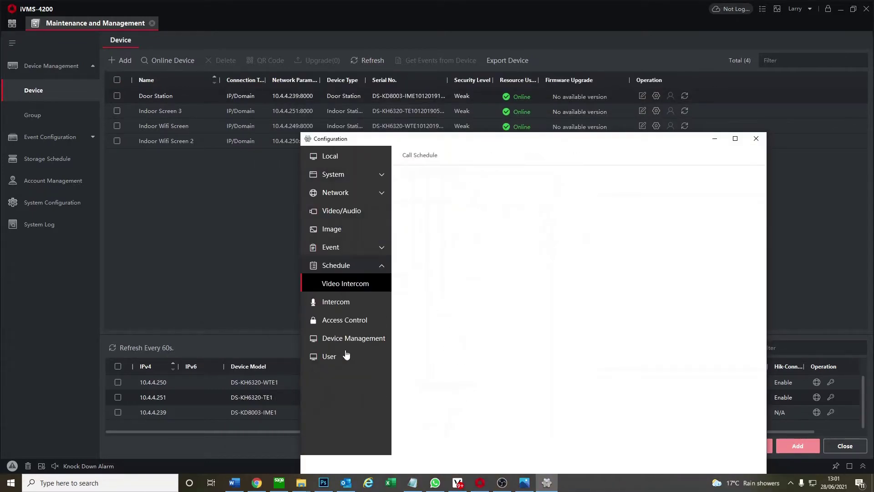
click(349, 305)
click(475, 154)
click(501, 206)
text(••••••)
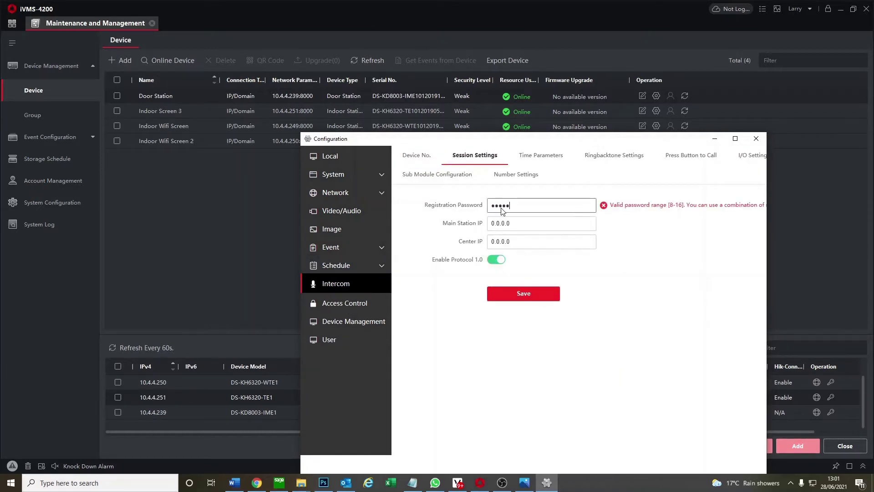
key(BackSpace)
key(BackSpace)
key(BackSpace)
key(BackSpace)
key(BackSpace)
key(BackSpace)
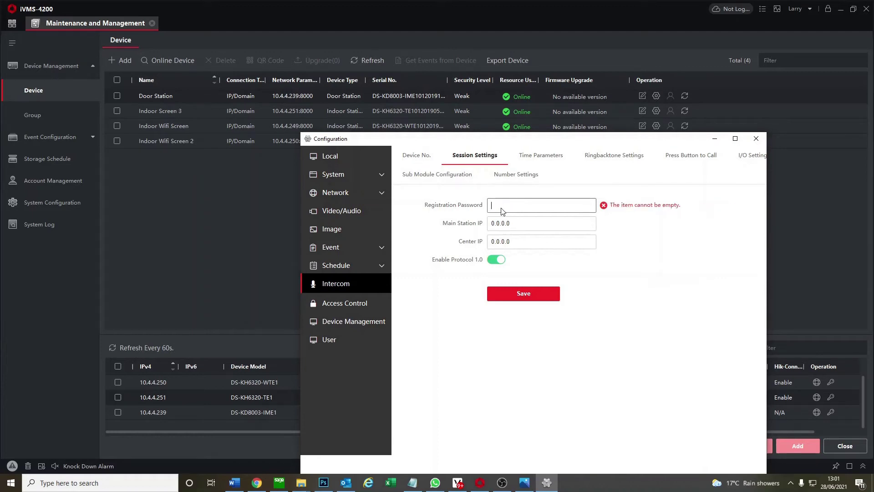
text(••••••••)
click(524, 293)
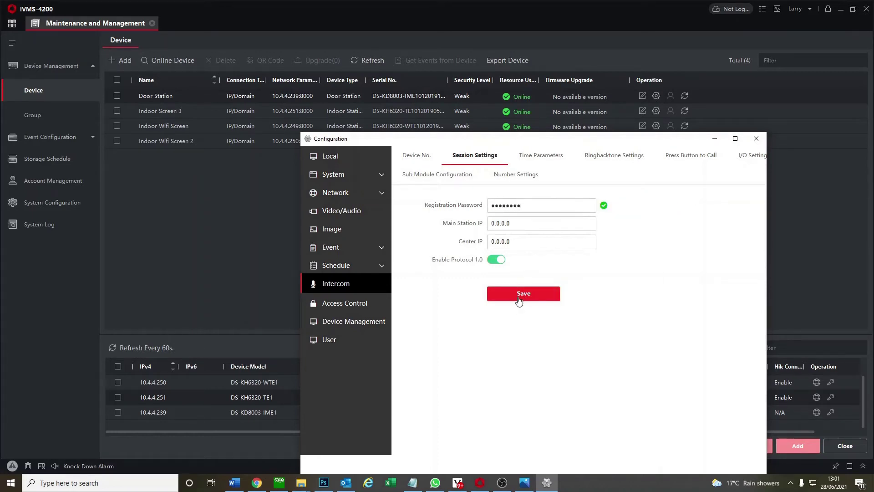
Open Indoor Wifi Screen's Network > Group Network Settings page
click(756, 139)
click(117, 126)
click(657, 126)
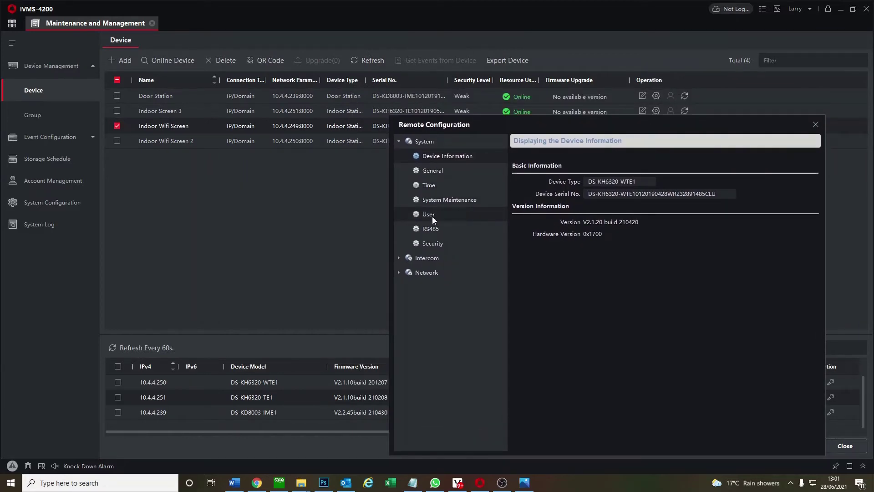
click(428, 273)
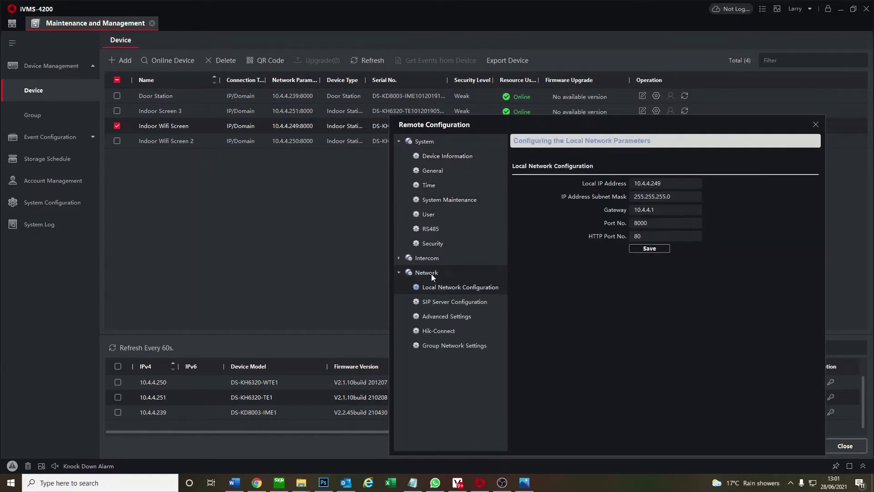
click(465, 351)
Enter the registration password and door station IP 10.4.4.239, then save
click(725, 196)
text(******)
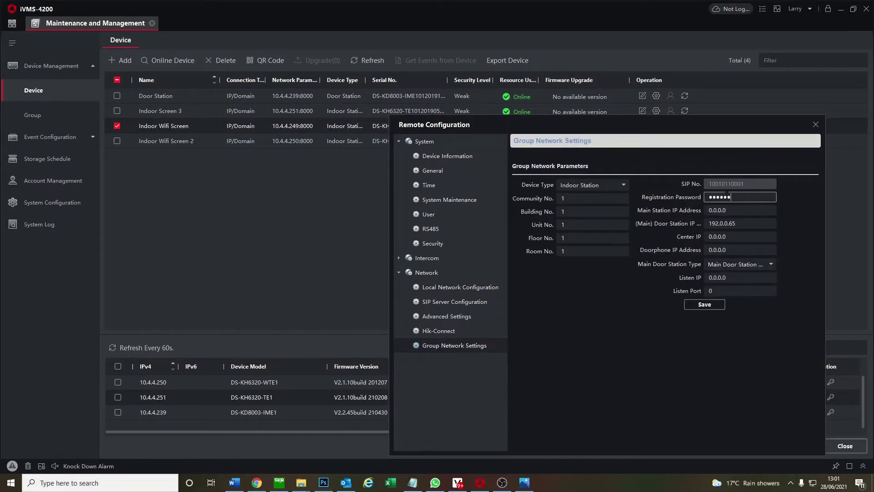
text(**)
double_click(721, 223)
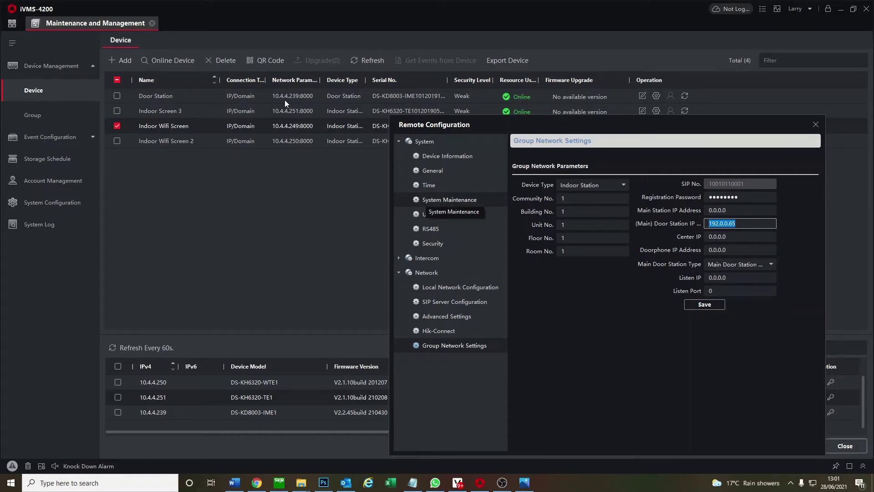
text(10.4.4.239)
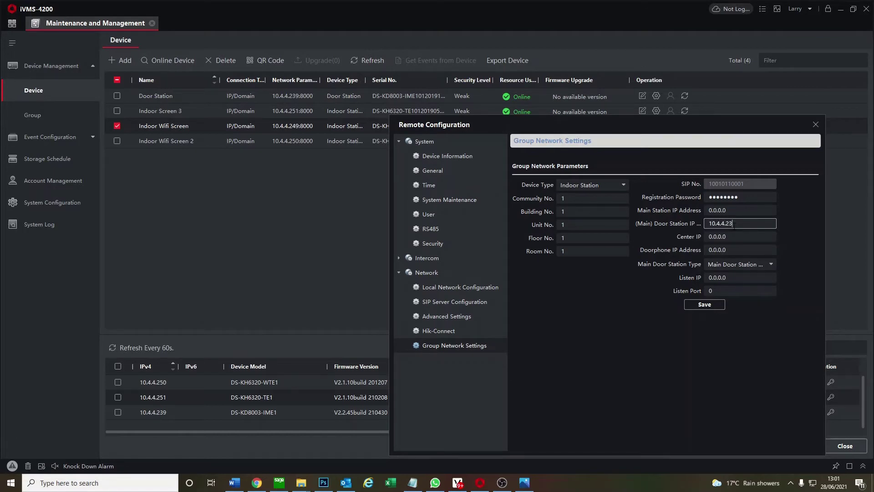
click(735, 236)
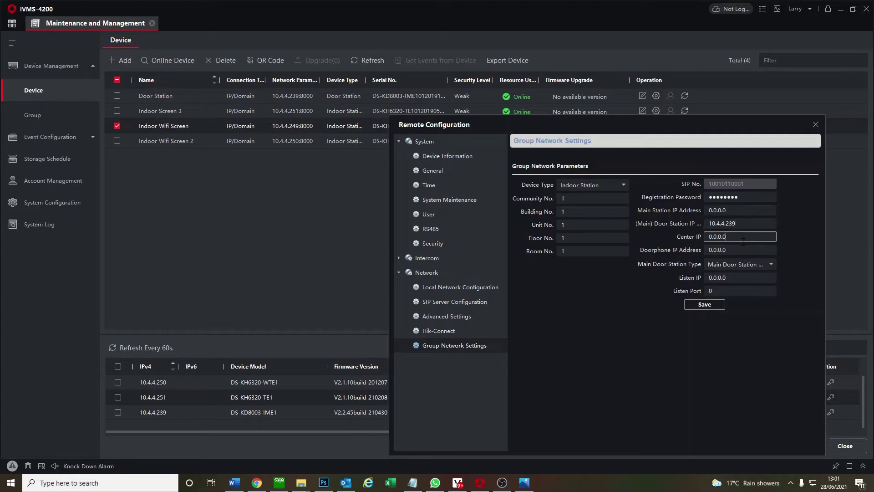
click(752, 224)
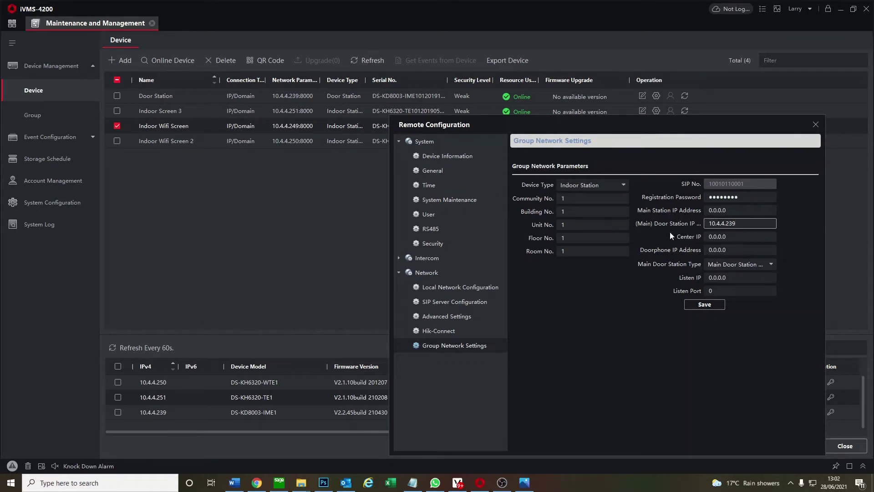
click(564, 251)
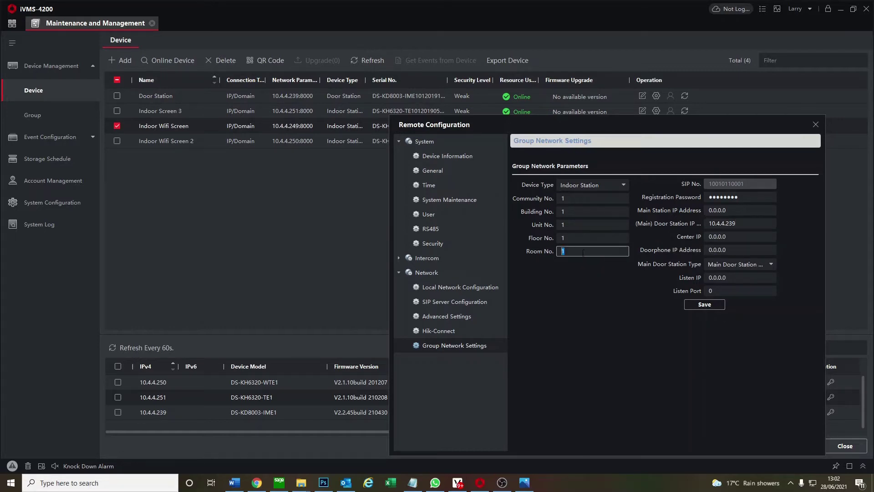
click(718, 304)
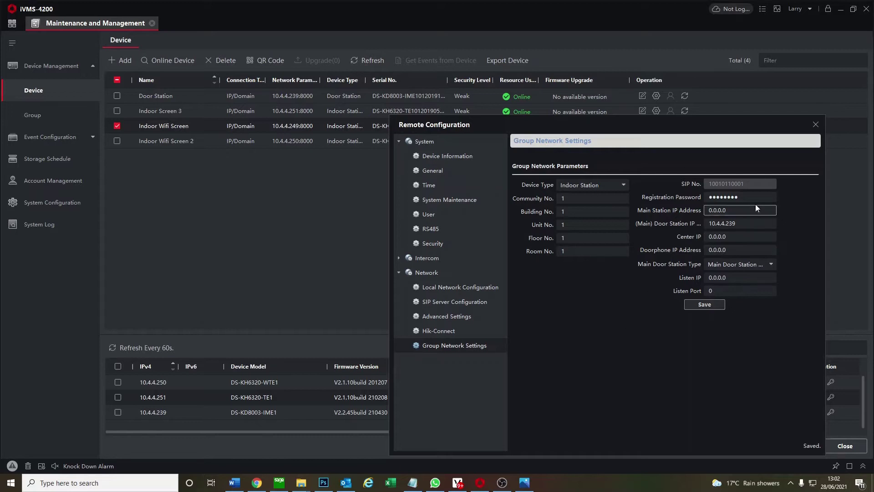
Open Indoor Wifi Screen's Extension Settings, cancel an add, and close the configuration window
click(422, 258)
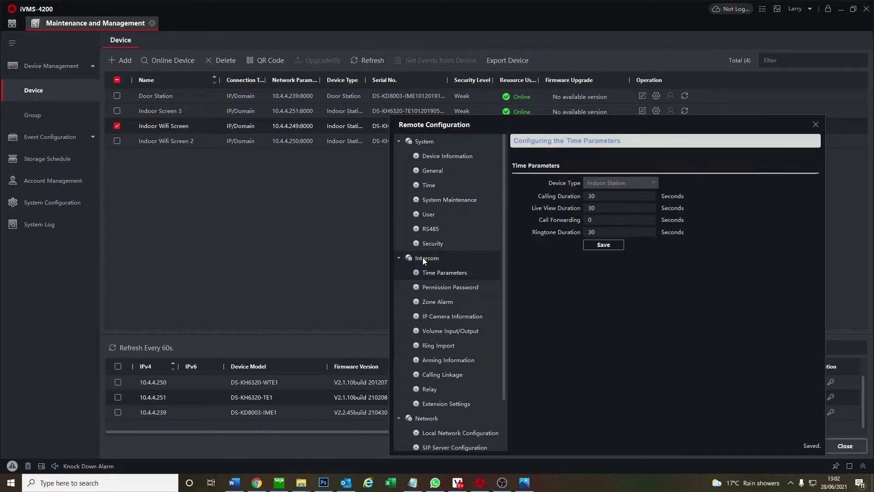
click(468, 408)
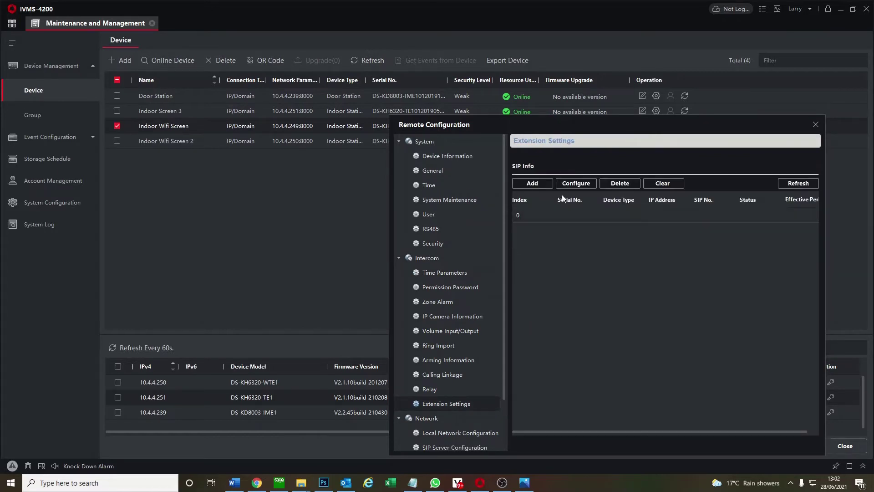
click(533, 183)
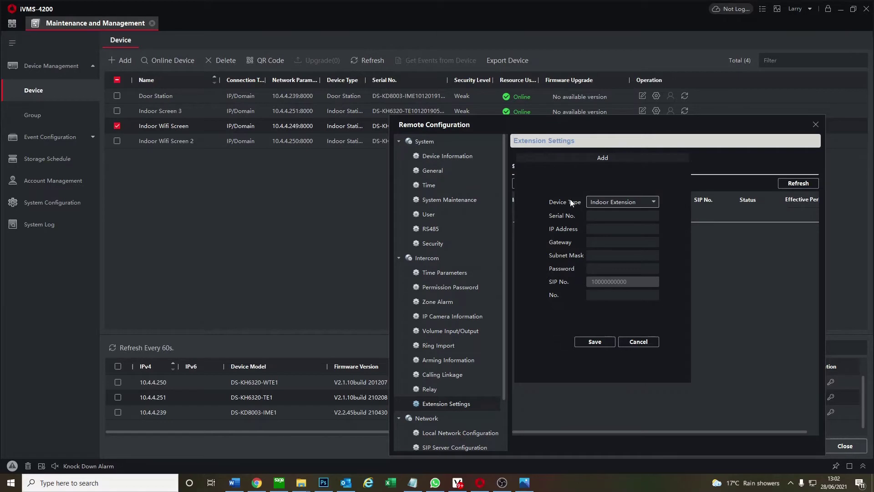
click(631, 342)
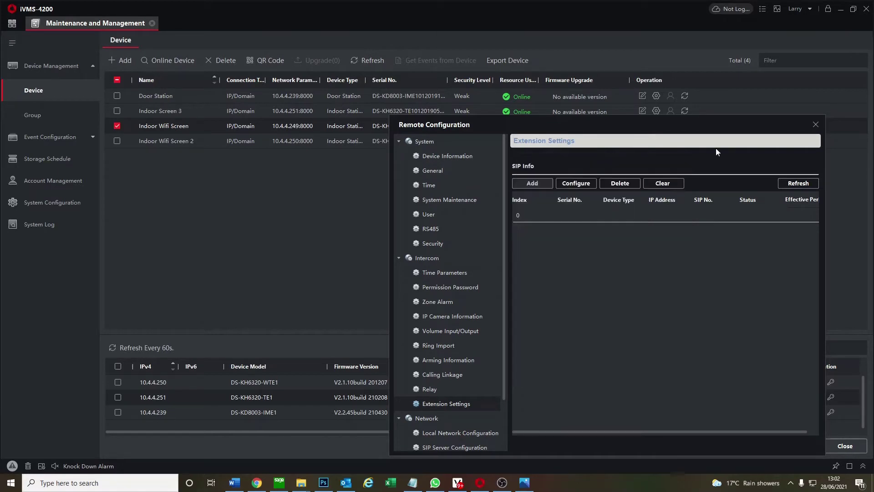
click(815, 124)
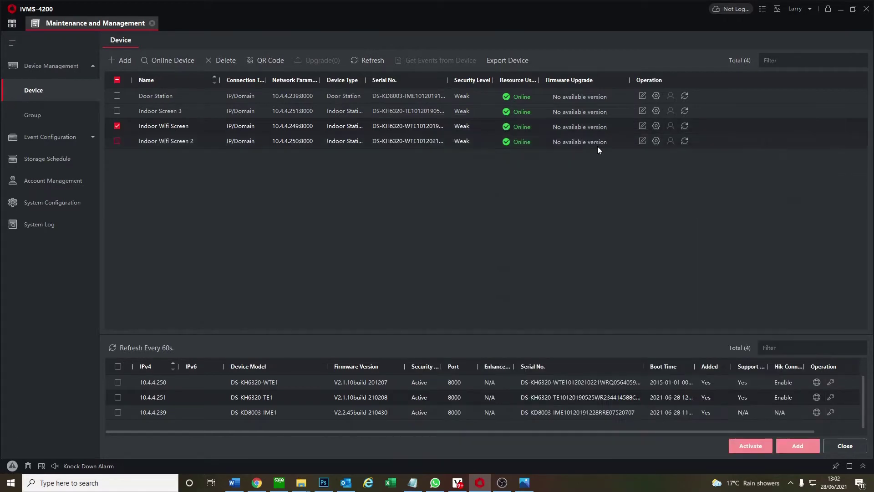
Review Indoor Wifi Screen 2's local network: IP 10.4.4.250, mask 255.255.255.0, gateway 10.4.4.1
click(117, 127)
click(117, 142)
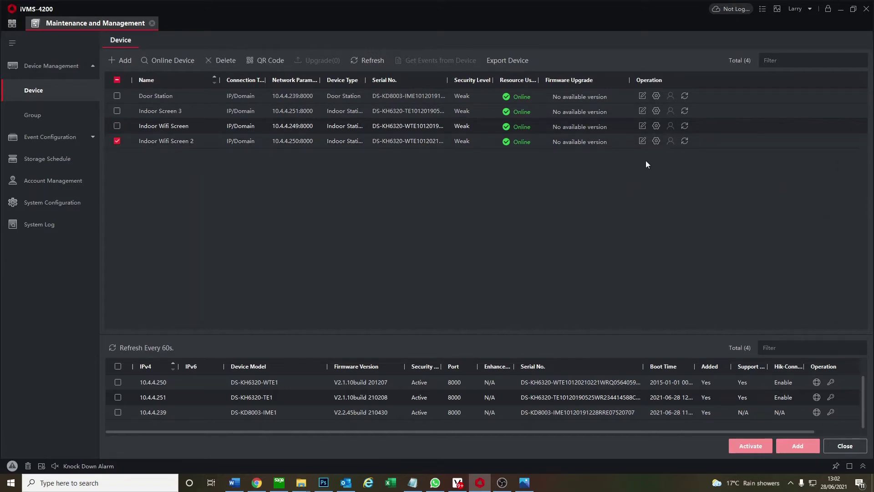
click(656, 141)
drag(485, 82, 516, 101)
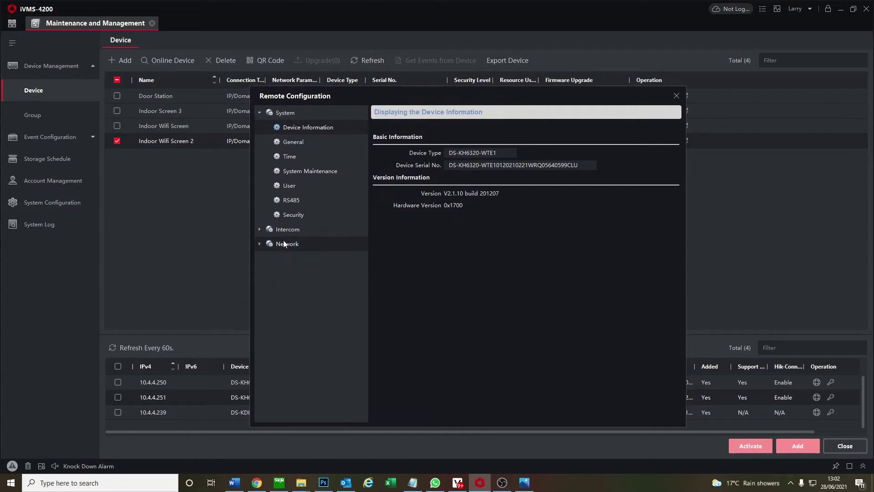
click(285, 235)
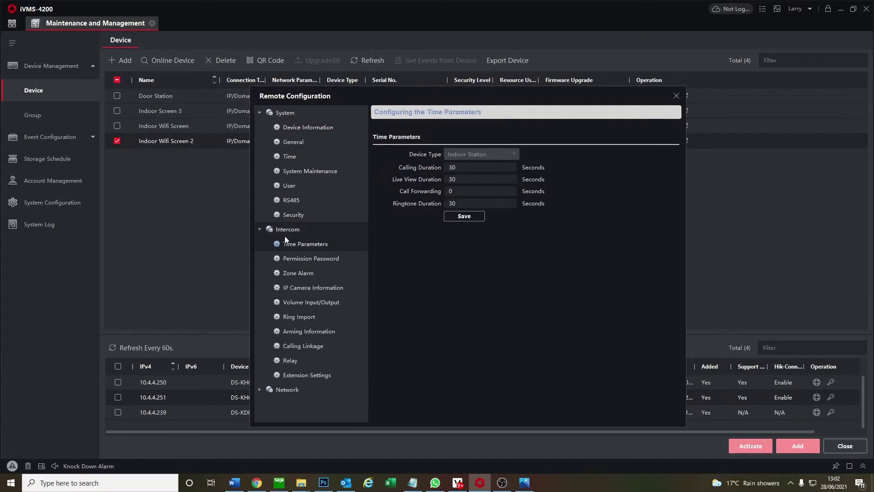
click(292, 388)
click(535, 155)
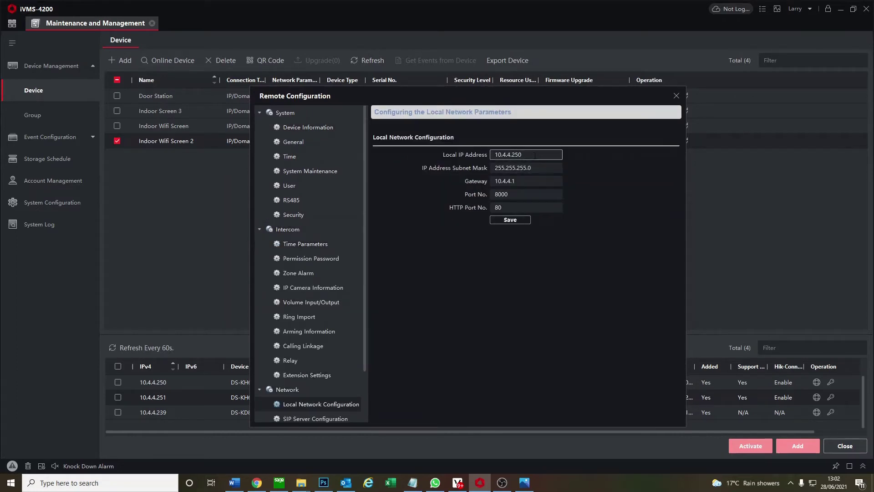
double_click(535, 155)
key(Tab)
key(Tab)
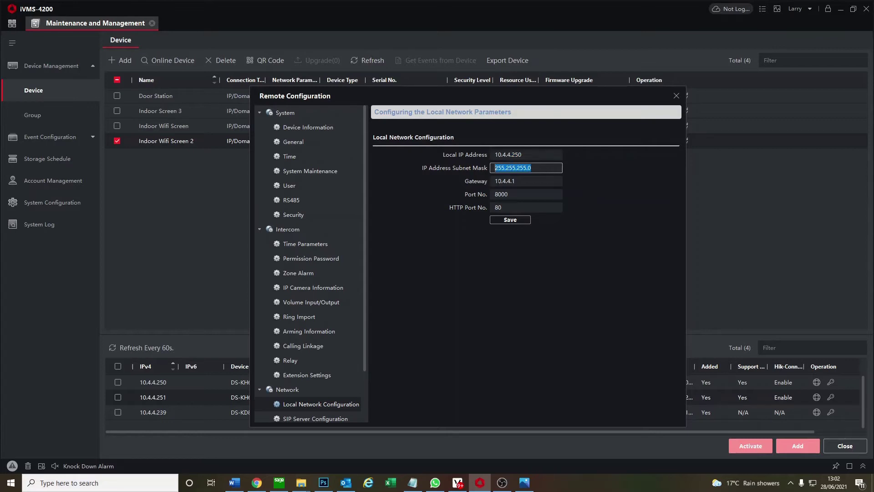
key(shift+Tab)
key(Tab)
key(ctrl+c)
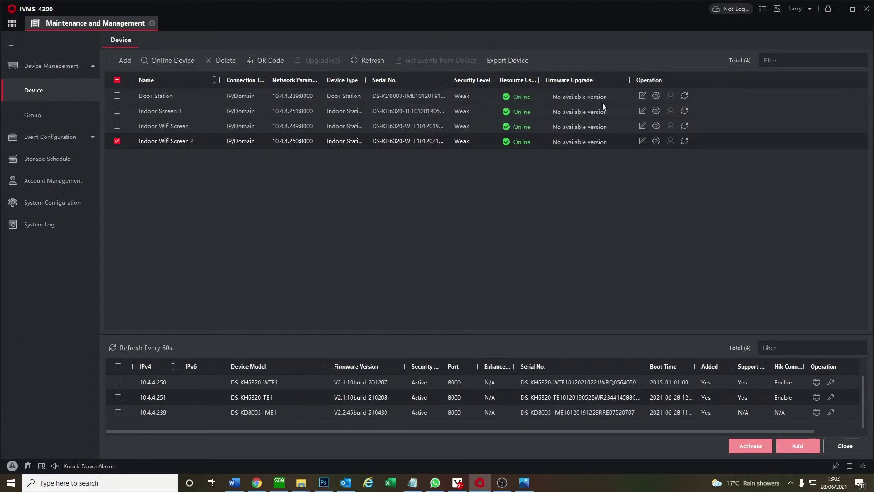
Open Indoor Wifi Screen's Intercom > Extension Settings and start adding an extension
click(677, 96)
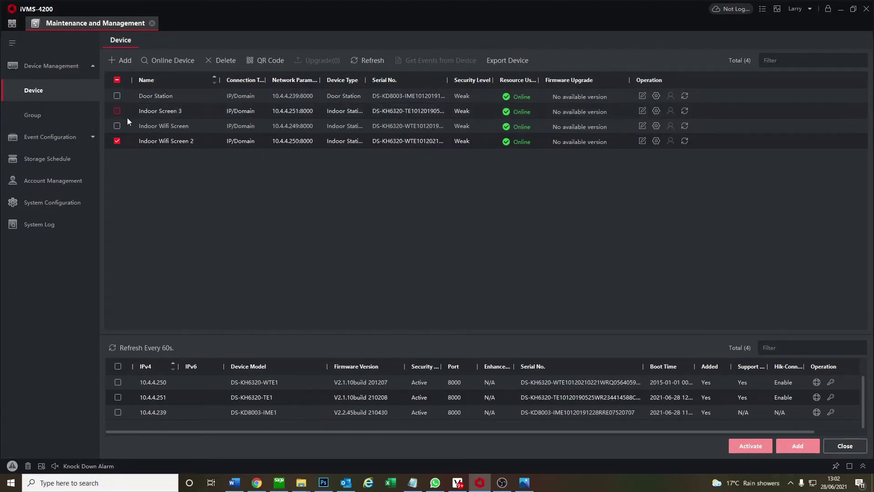
click(656, 126)
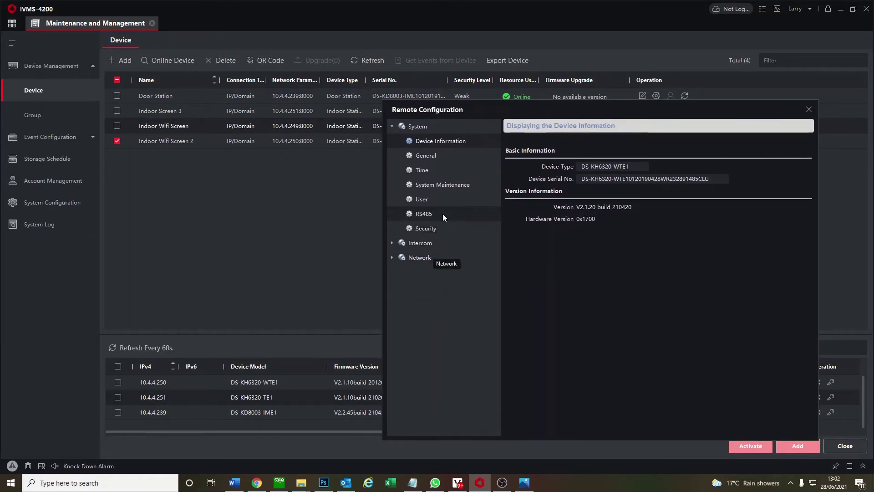
click(440, 241)
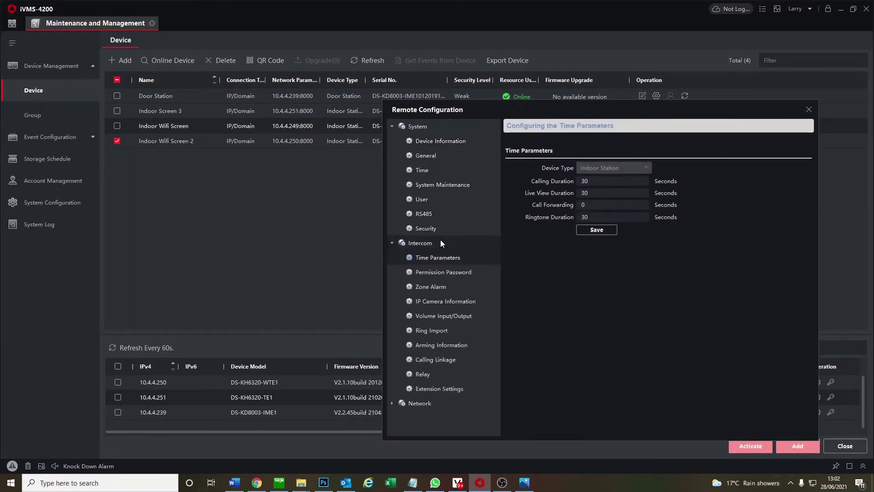
click(436, 389)
click(523, 166)
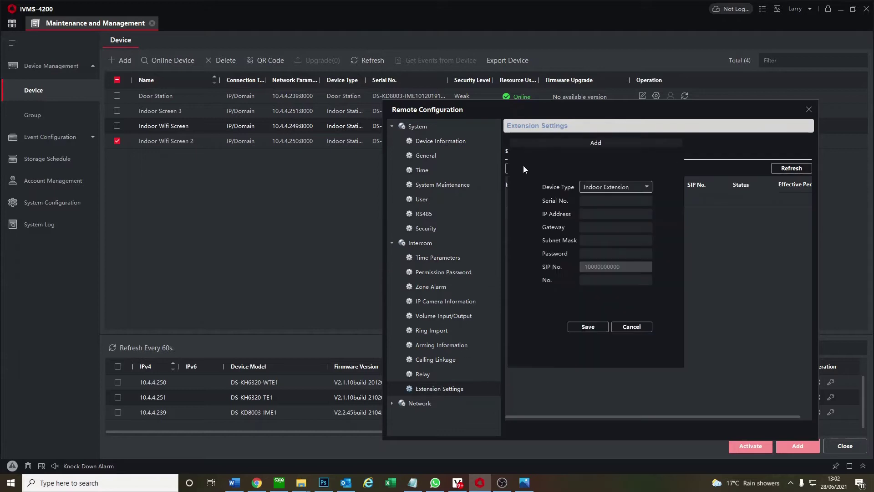
Enter gateway 10.4.4.1, IP 10.4.4.250 and serial Q05640599 for the extension
click(602, 213)
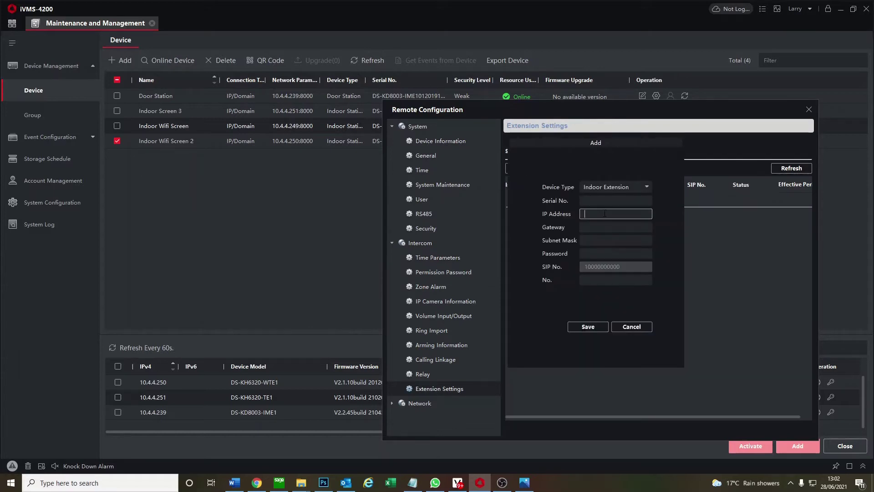
click(593, 224)
text(10.4.4.1)
click(593, 213)
text(10.4.4.250)
click(602, 205)
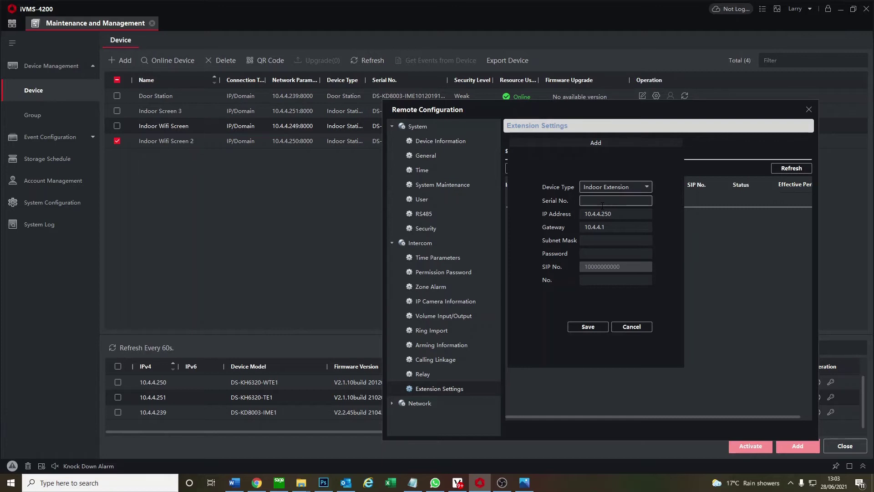
text(Q05640599)
Enter mask 255.255.255.0 and the password, save, fix the mask, and save again
click(600, 241)
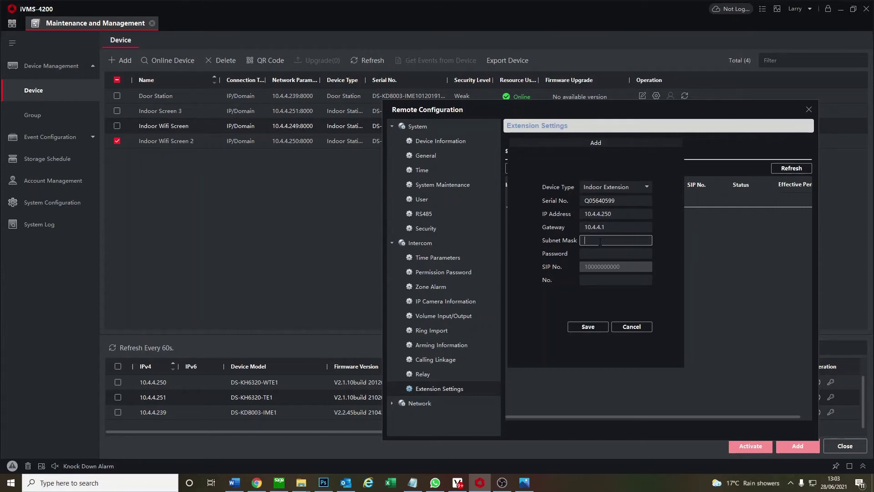
text(255.255.255.0)
click(591, 251)
text(12345)
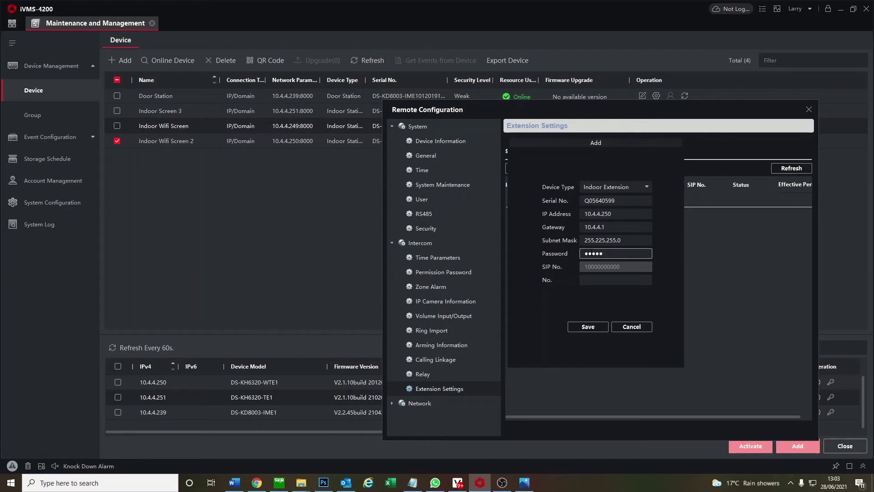
text(678)
key(ctrl+a)
text(12345678)
click(613, 279)
click(612, 279)
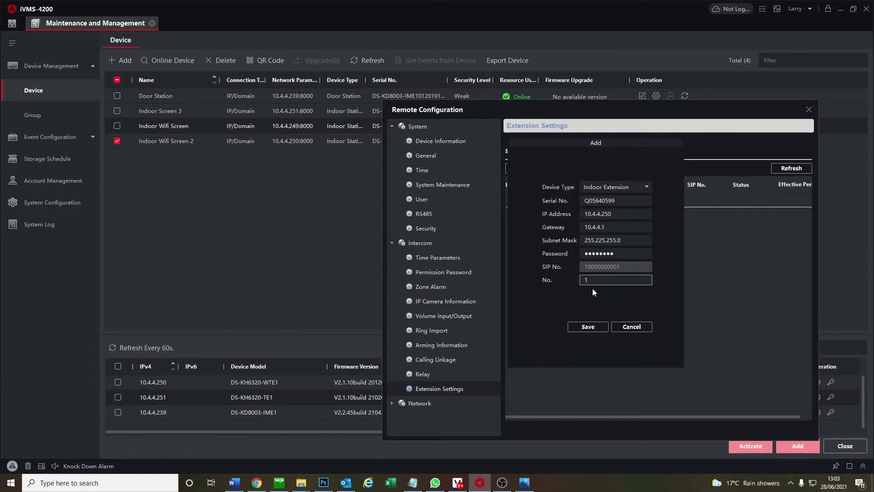
click(588, 330)
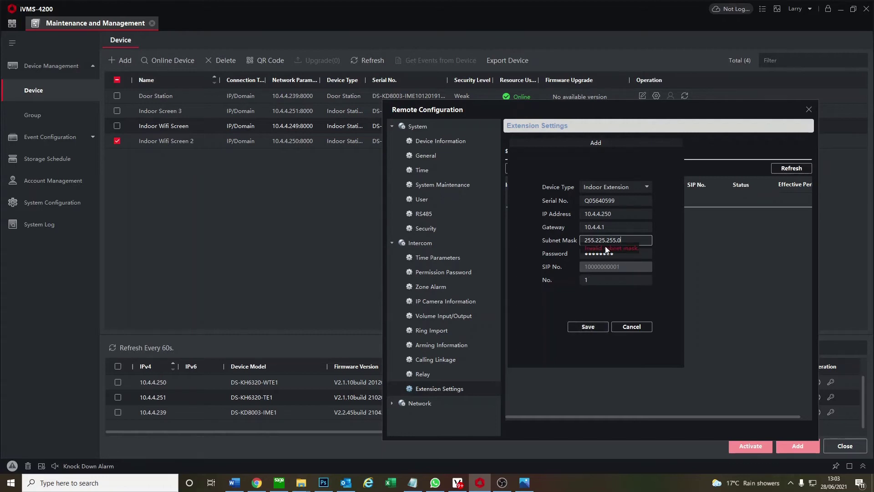
drag(598, 240, 602, 240)
click(590, 327)
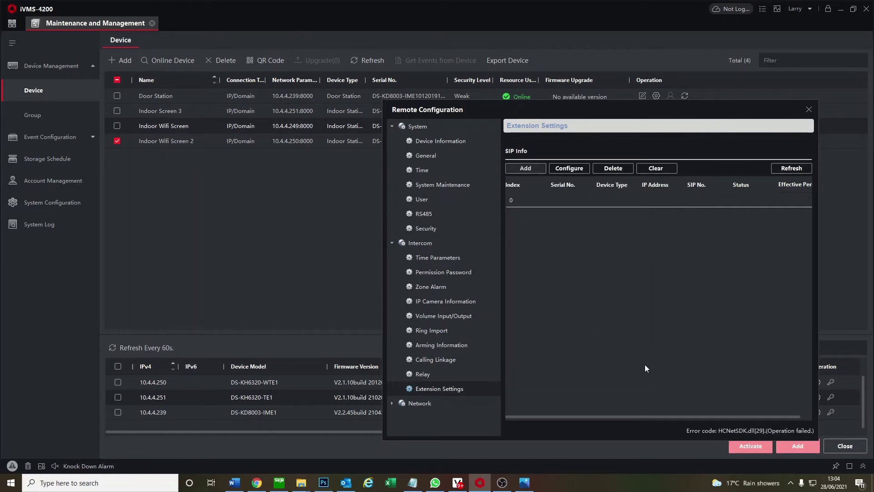
Restart the add form with serial Q05640599, gateway 10.4.4.1 and IP 10.4.4.250
click(524, 170)
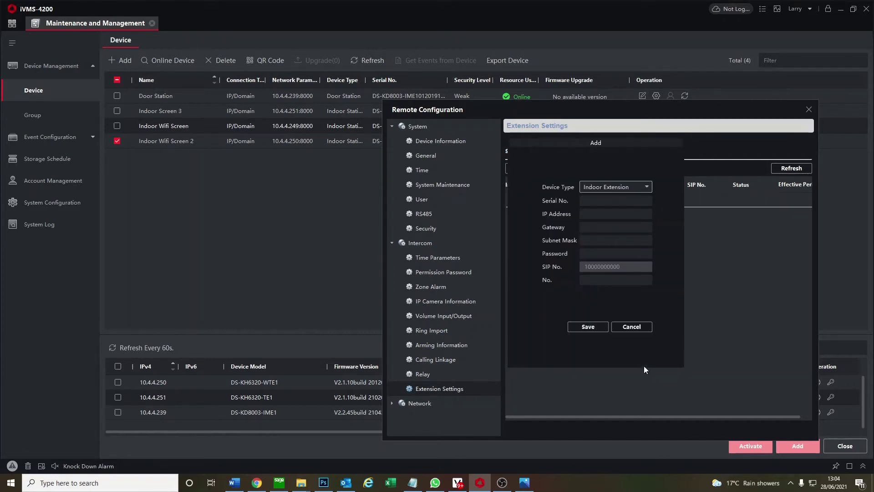
click(605, 204)
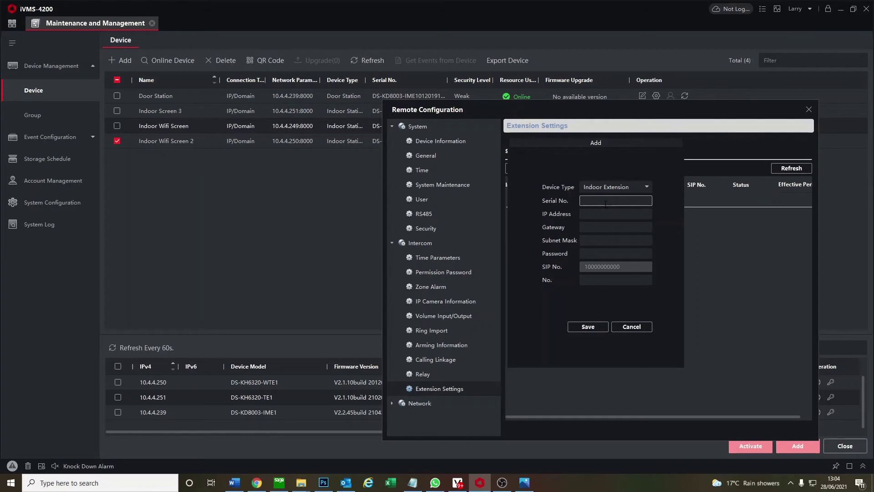
text(Q05640599)
click(607, 227)
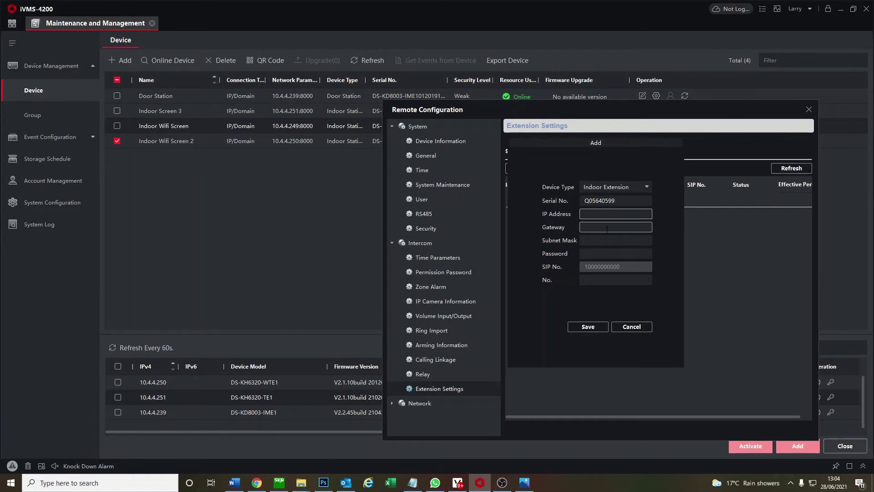
key(ctrl+v)
click(597, 215)
text(10.4.4.250)
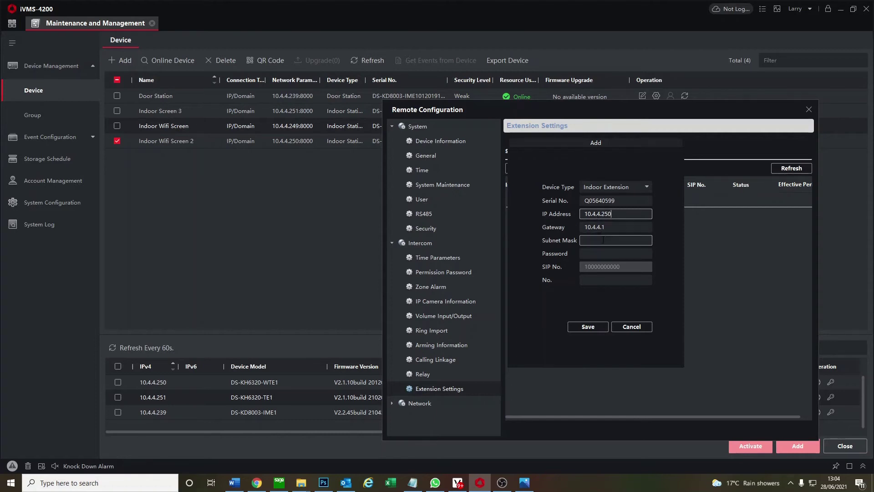
click(602, 240)
text(255.255.255.0)
click(606, 254)
text(••••••••)
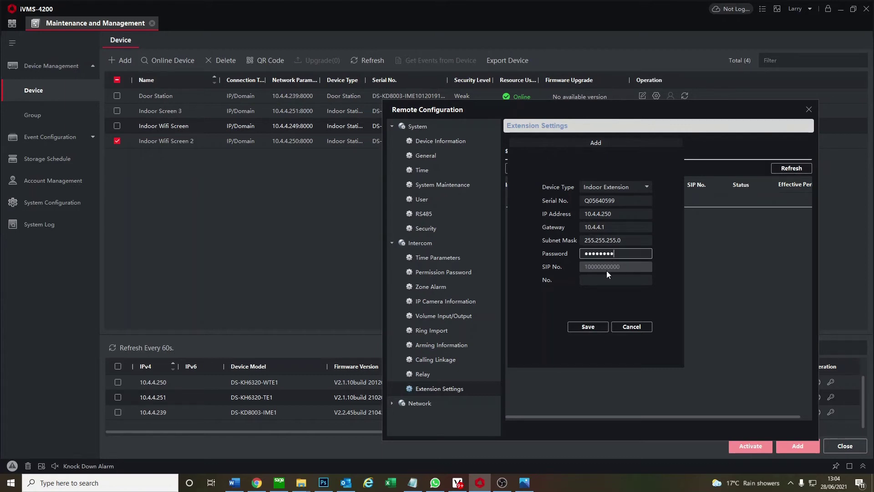
click(608, 277)
click(586, 327)
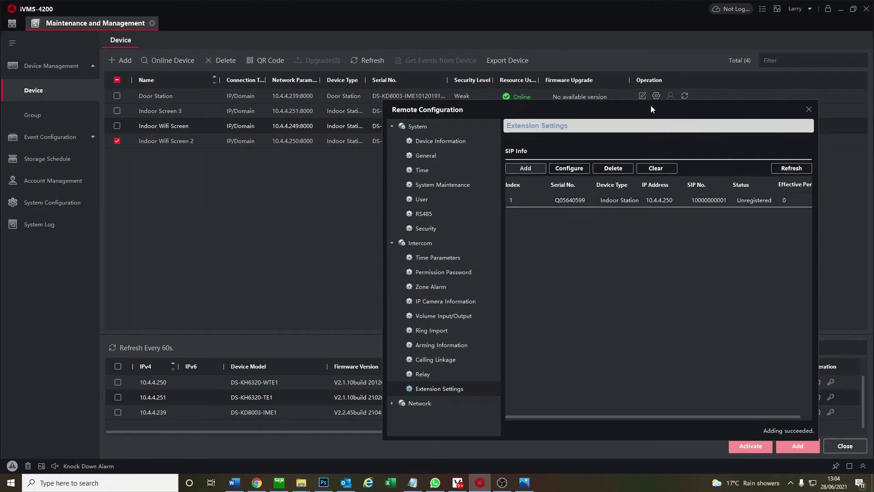
drag(651, 106, 431, 111)
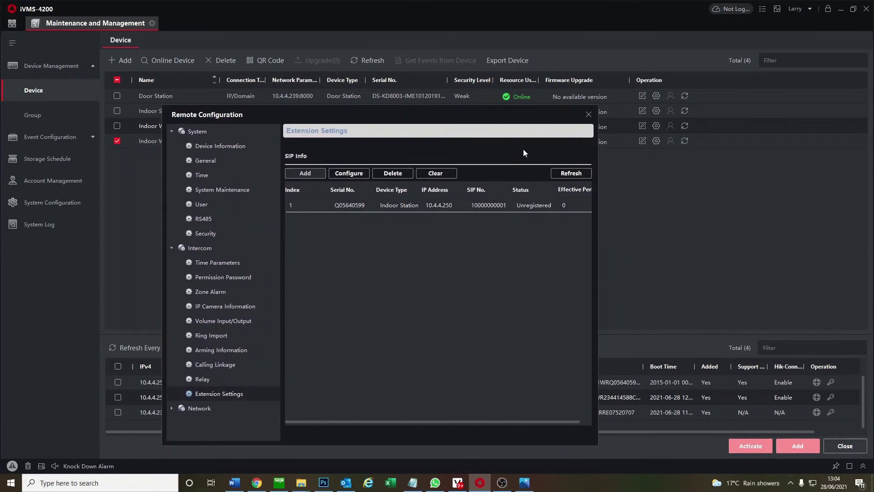
drag(519, 122, 719, 130)
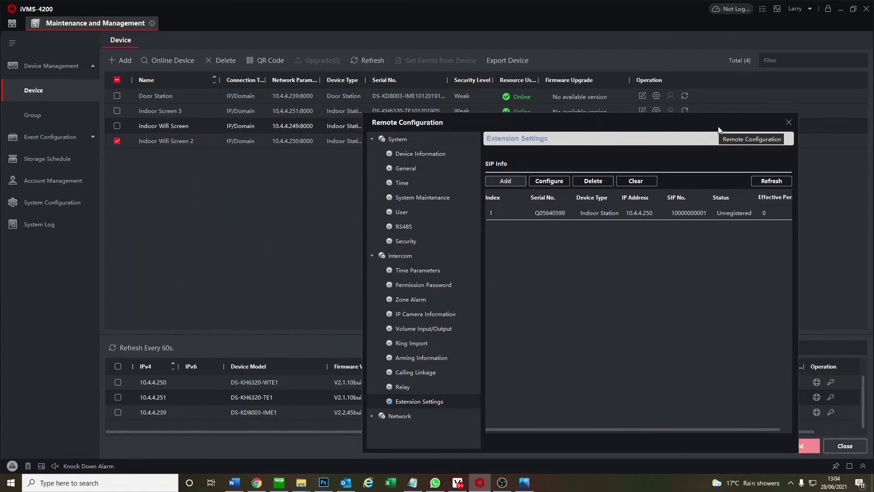
Enter Indoor Wifi Screen 2's registration password in its Group Network Settings for main station 10.4.4.249
click(787, 122)
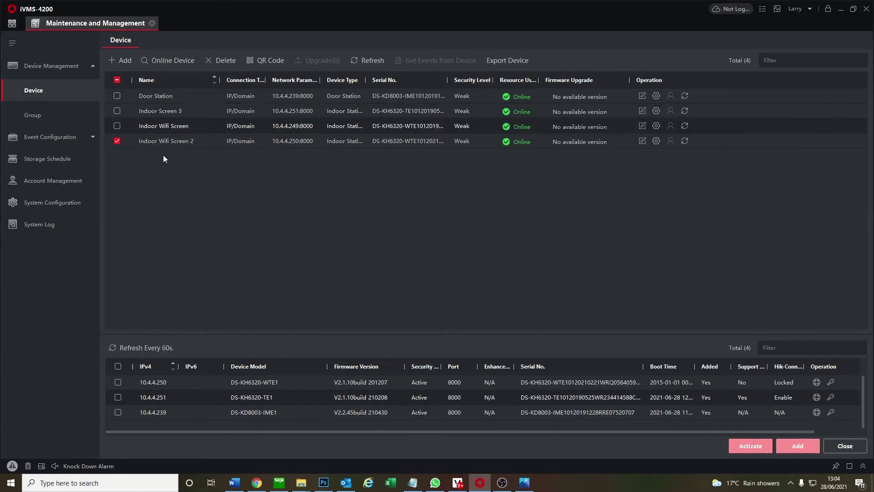
click(657, 144)
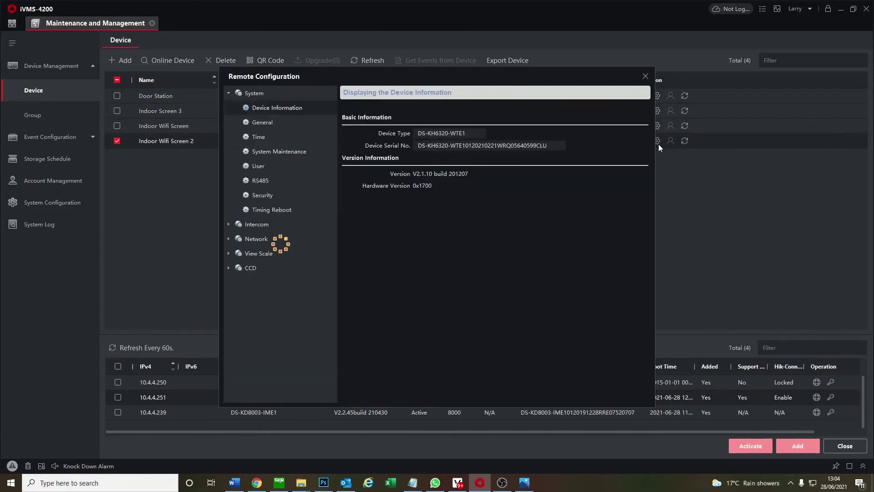
drag(404, 76, 564, 95)
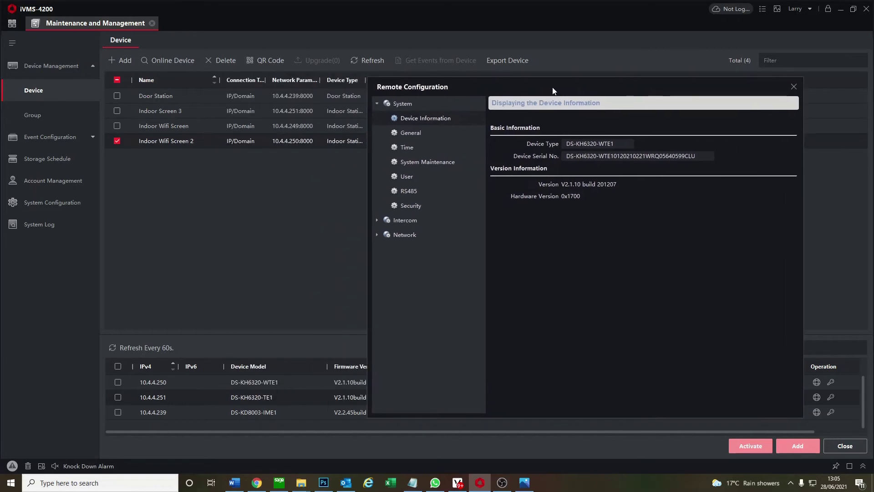
click(421, 228)
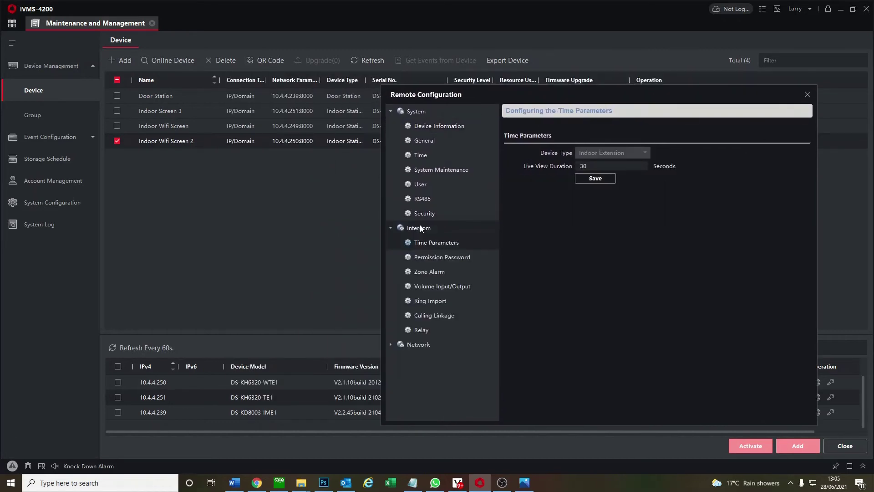
click(424, 331)
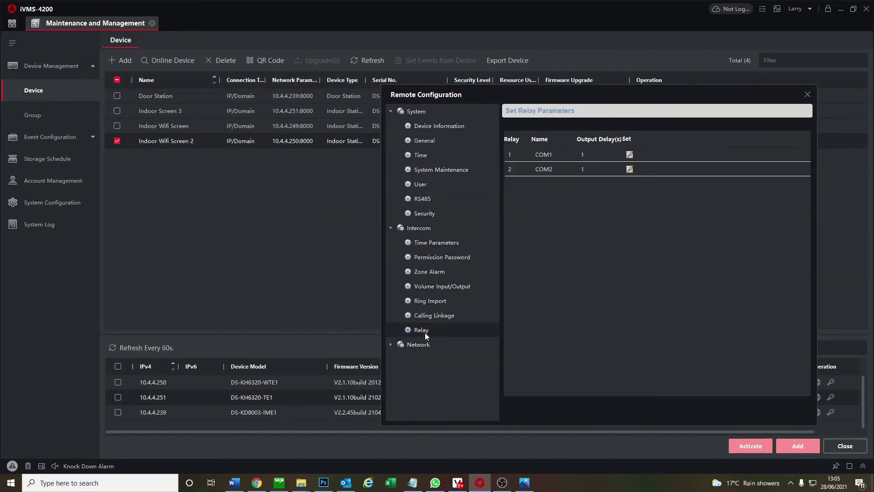
click(419, 344)
click(452, 386)
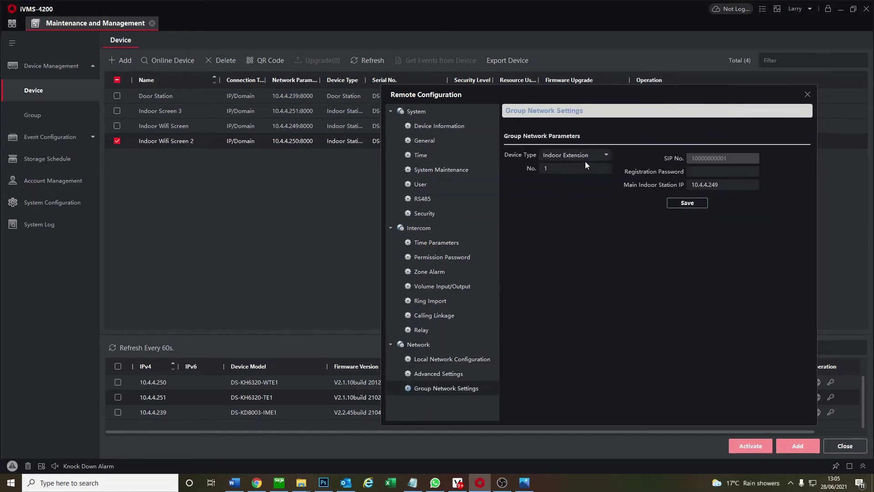
click(709, 170)
text(********)
click(697, 204)
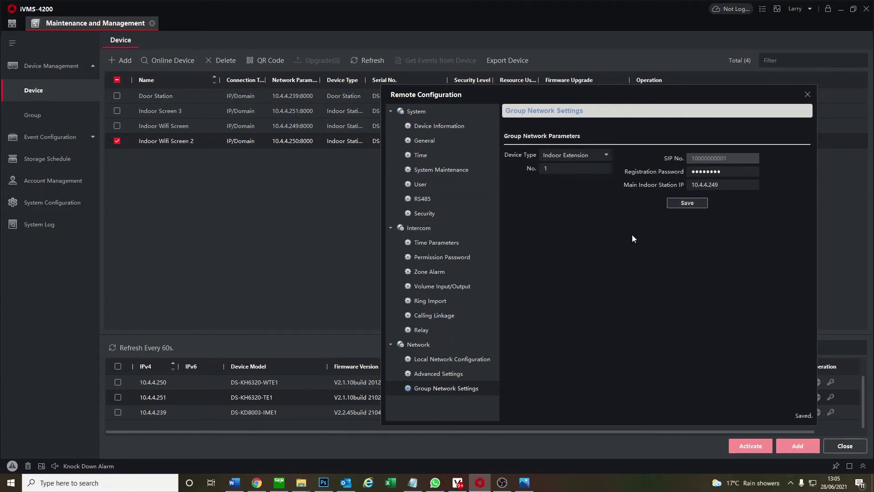
click(808, 95)
click(656, 140)
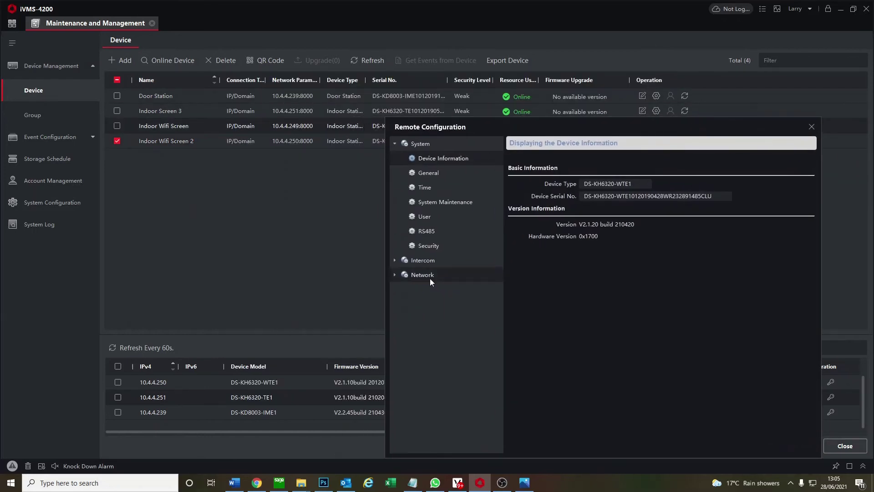
click(428, 273)
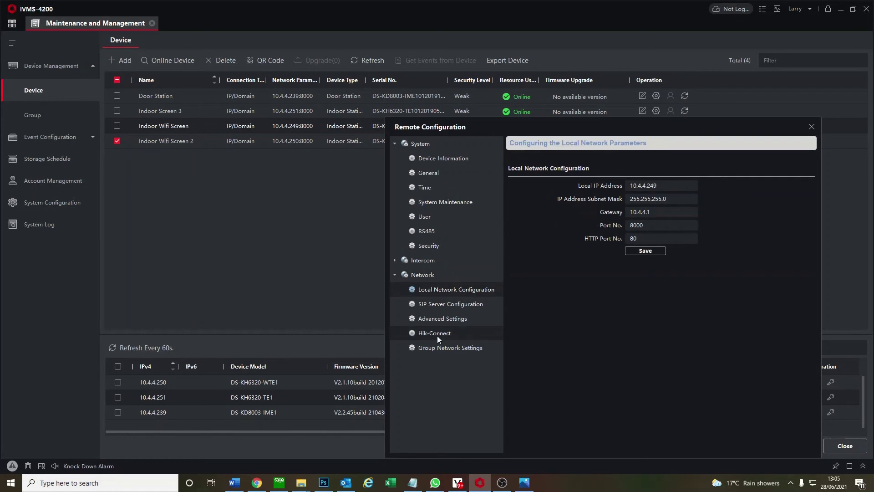
click(431, 346)
click(422, 261)
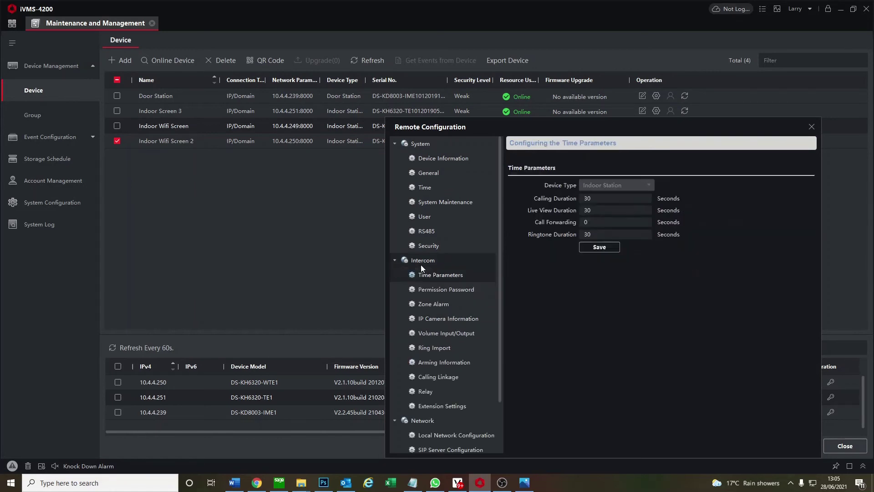
click(437, 406)
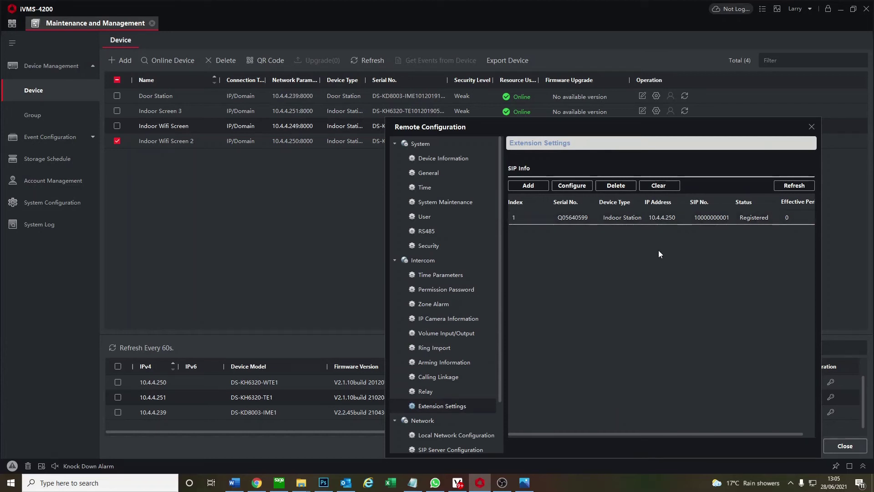
Add extension No. 2: serial 234414, IP 10.4.4.251, gateway 10.4.4.1, mask 255.255.255.0, and save
click(536, 184)
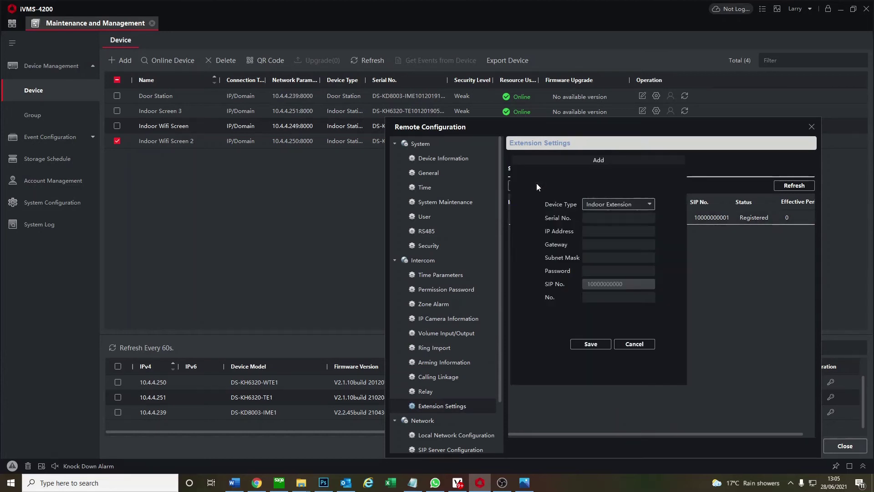
click(596, 218)
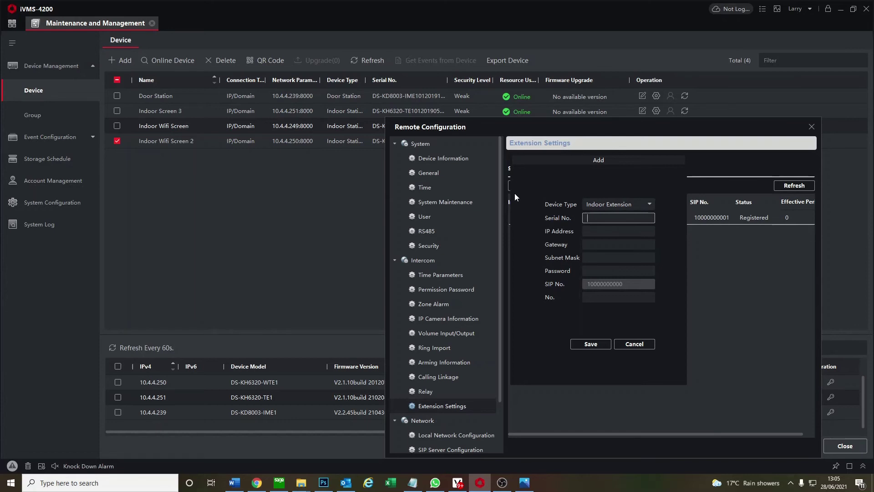
text(234414588)
click(609, 232)
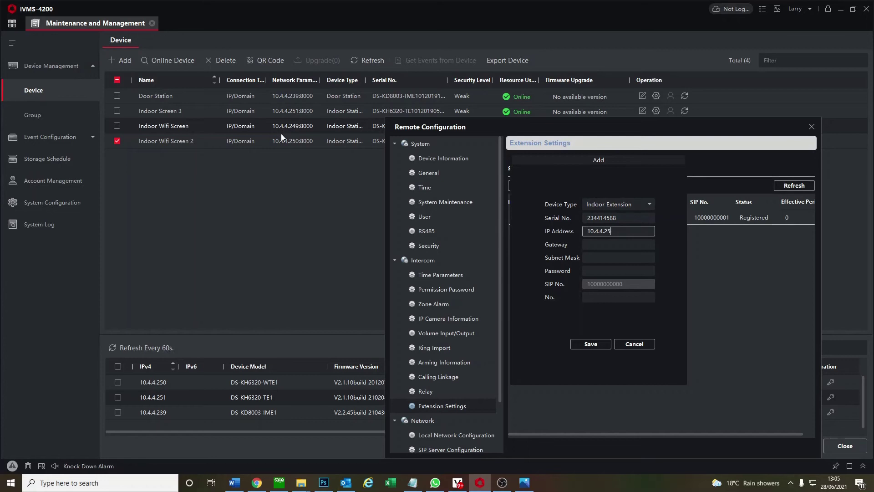
click(598, 242)
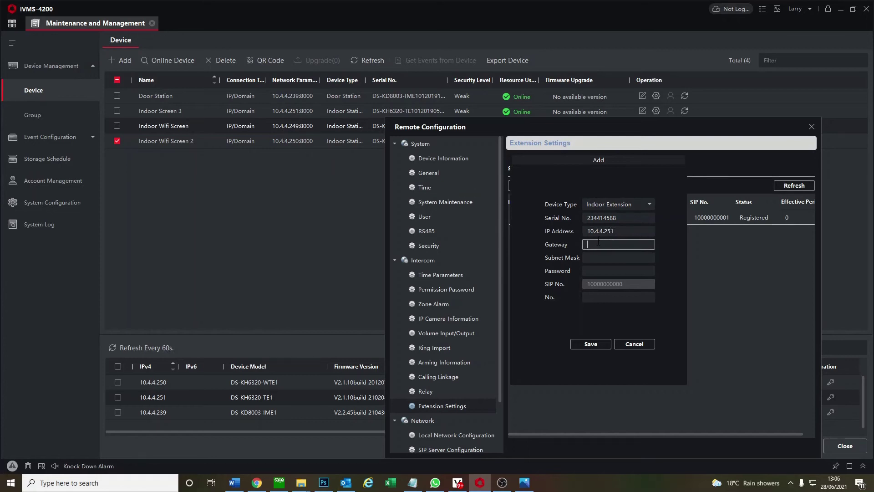
text(10.4.4.1)
key(Tab)
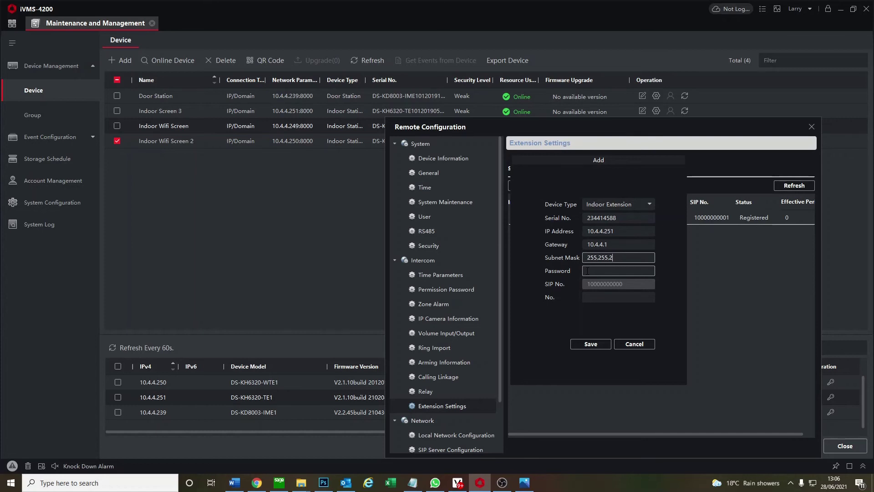
click(588, 270)
click(646, 297)
text(2)
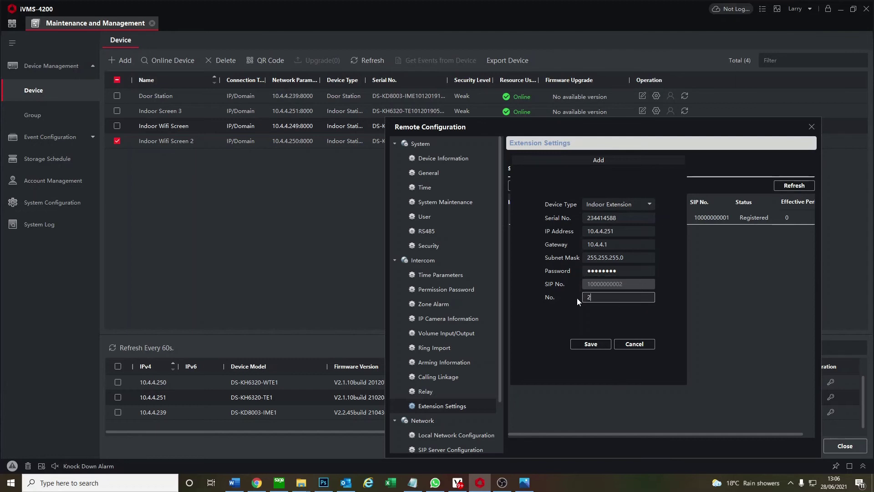
click(593, 348)
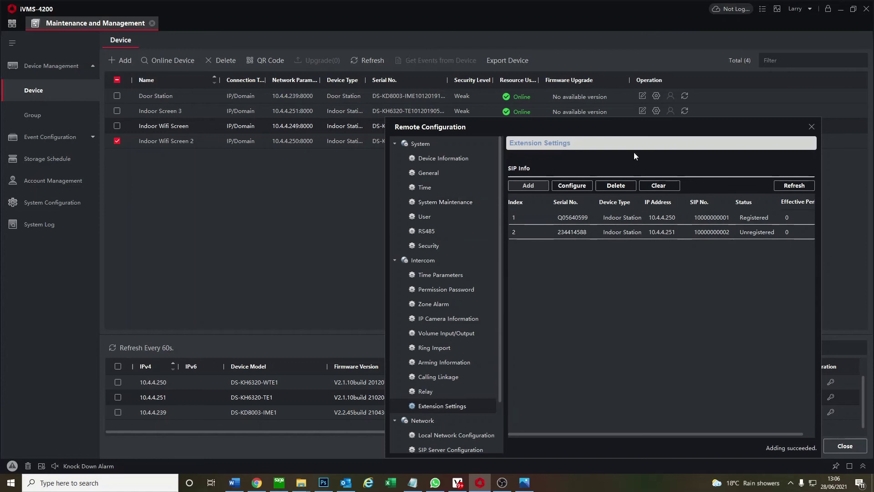
Close the main screen's configuration and view Indoor Screen 3's Group Network Settings
click(811, 127)
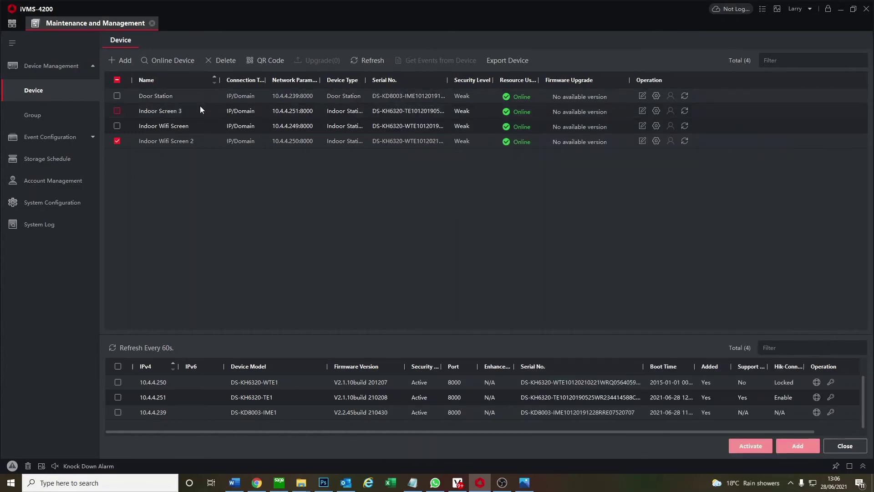
click(656, 112)
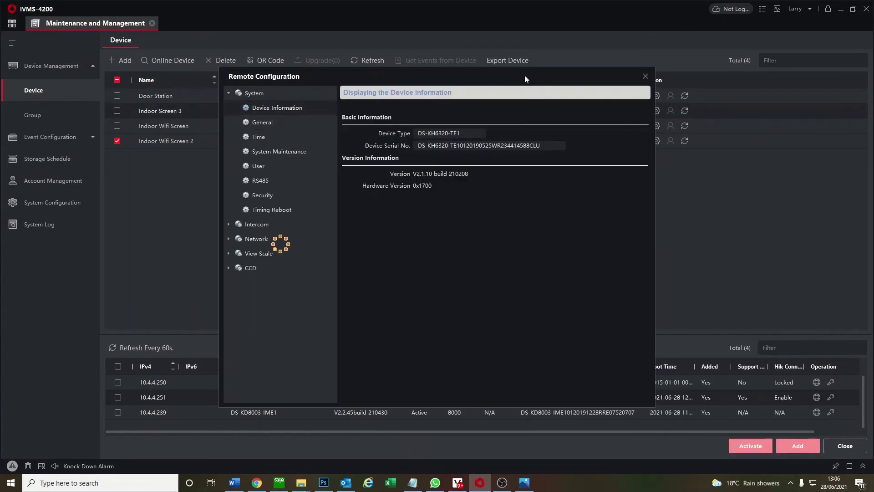
drag(524, 75, 712, 120)
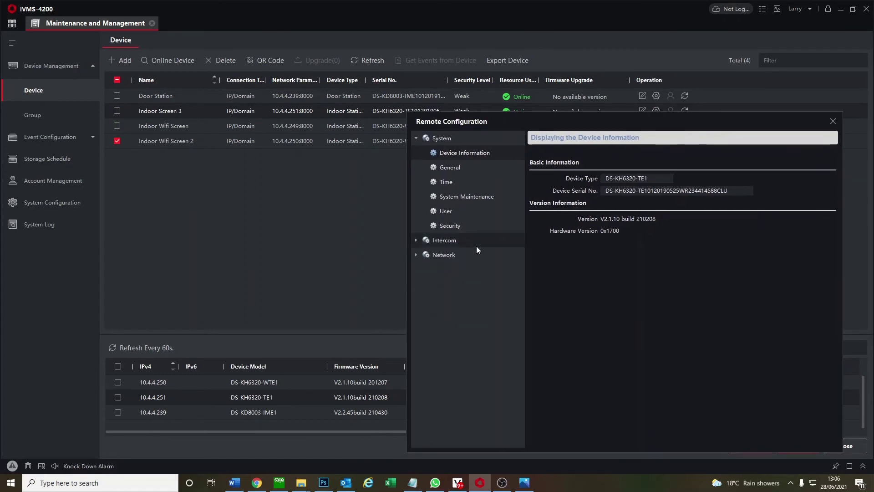
click(457, 256)
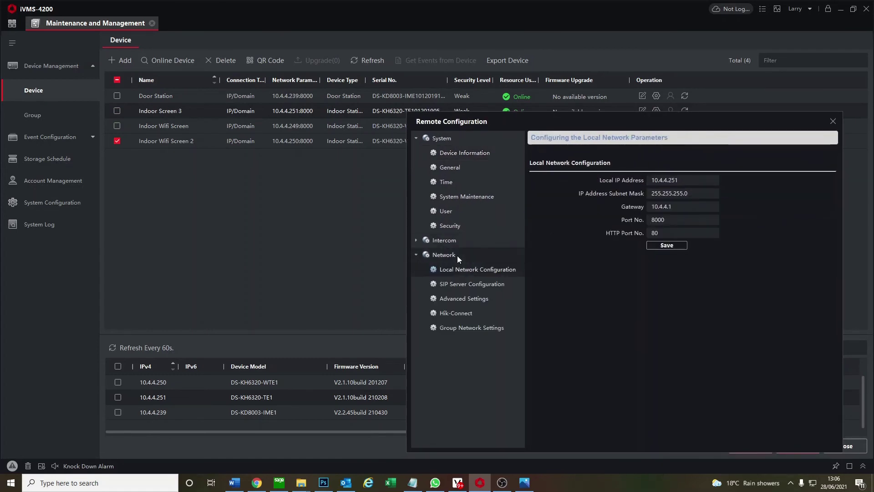
click(455, 327)
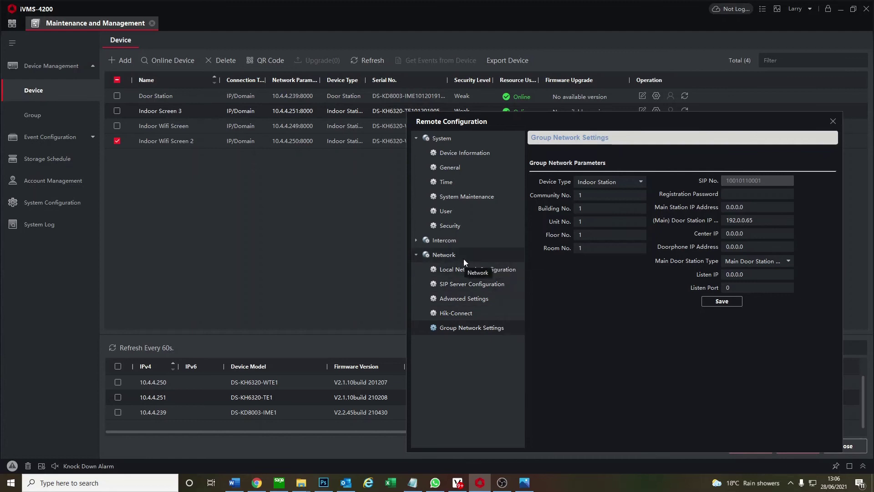
Check Indoor Screen 3's extension list under Intercom > Extension Settings, then close it
click(416, 244)
click(463, 388)
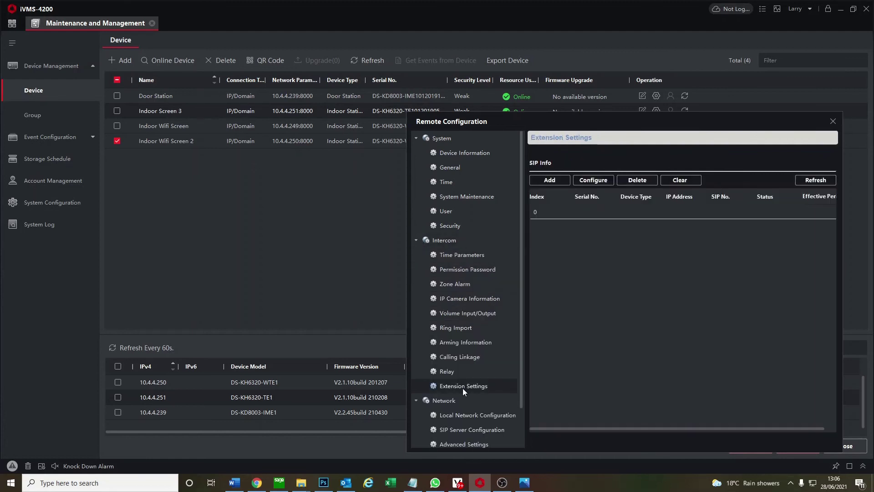
click(833, 122)
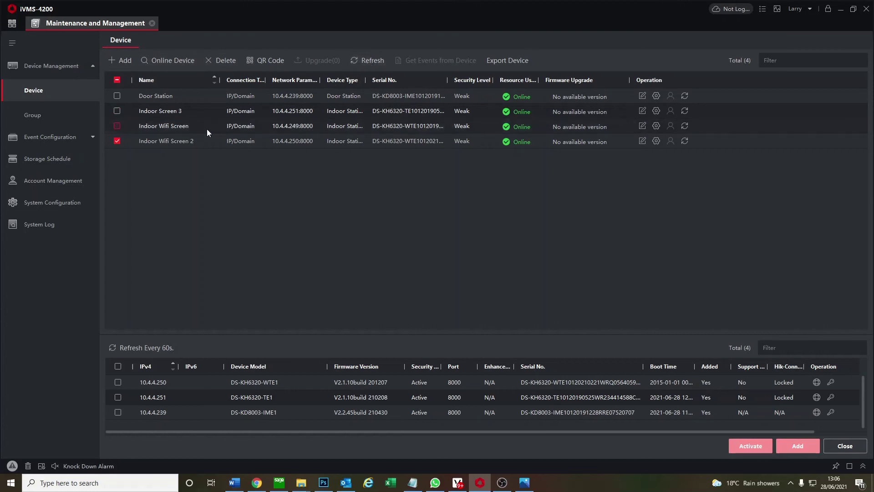
Save Indoor Screen 3's group network settings with extension number 2 and the registration password
click(657, 110)
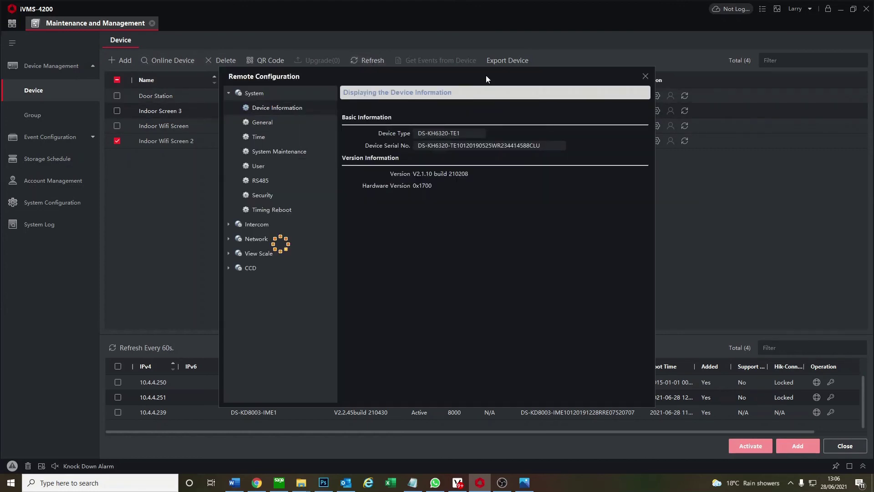
drag(486, 77, 640, 111)
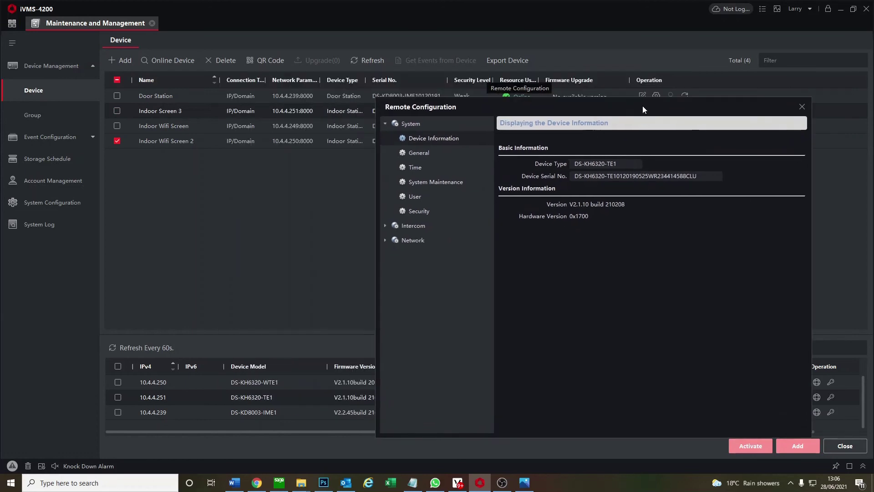
click(422, 245)
click(442, 288)
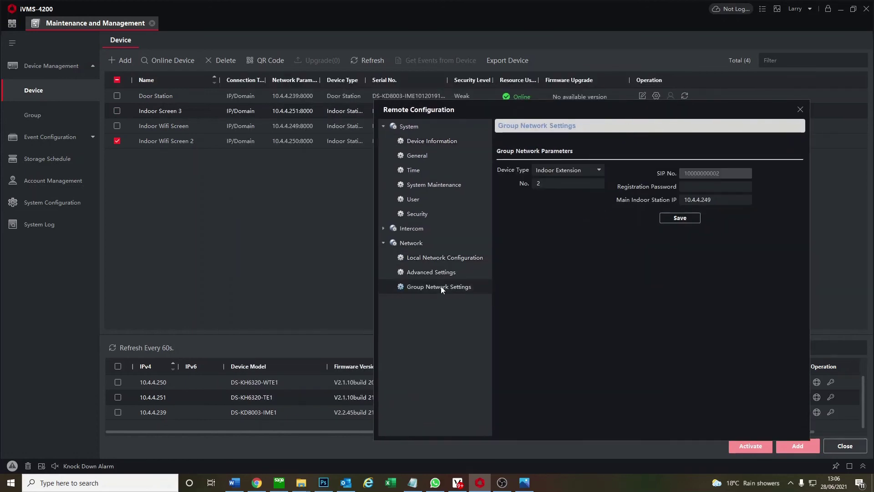
click(563, 183)
click(711, 187)
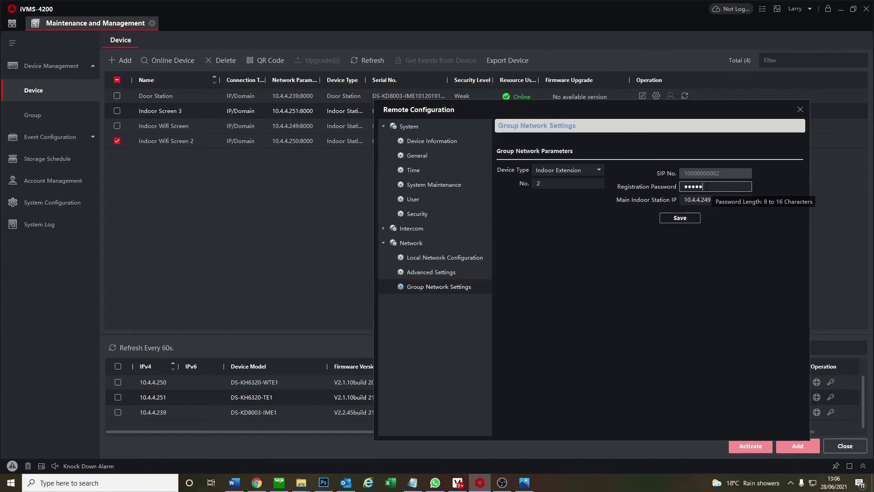
click(682, 218)
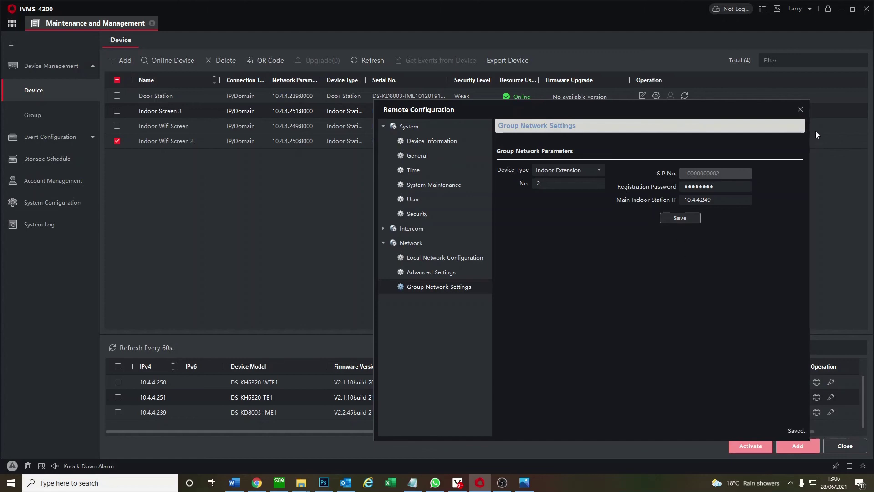
Untick Indoor Wifi Screen 2 and bring up Indoor Wifi Screen's remote configuration
click(800, 109)
click(118, 141)
click(656, 127)
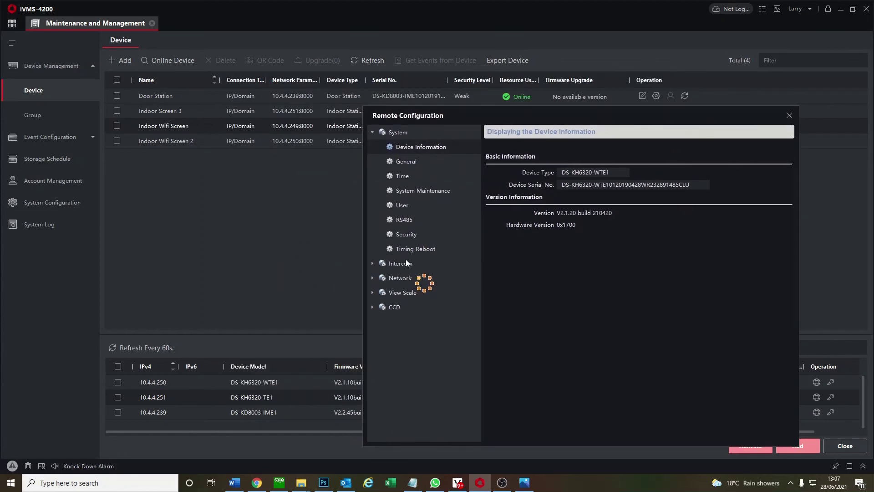
Verify both SIP extensions show Registered in Intercom > Extension Settings, then close the dialog
click(408, 248)
click(416, 394)
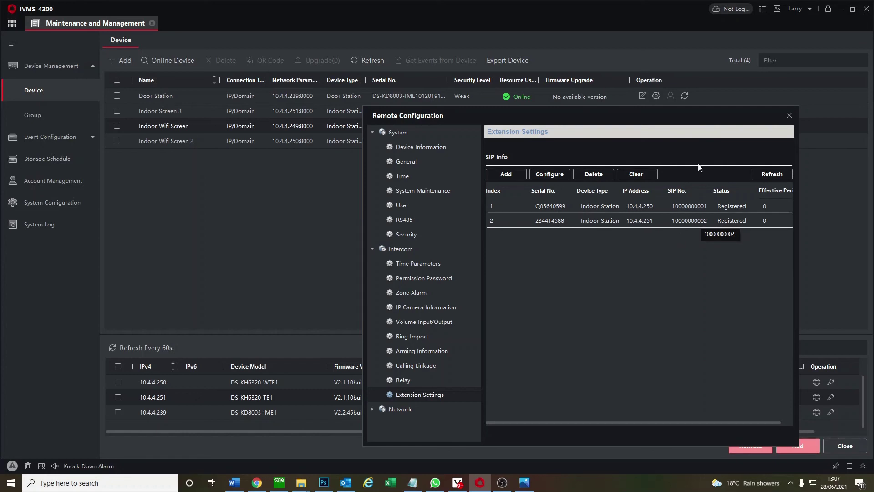
click(789, 115)
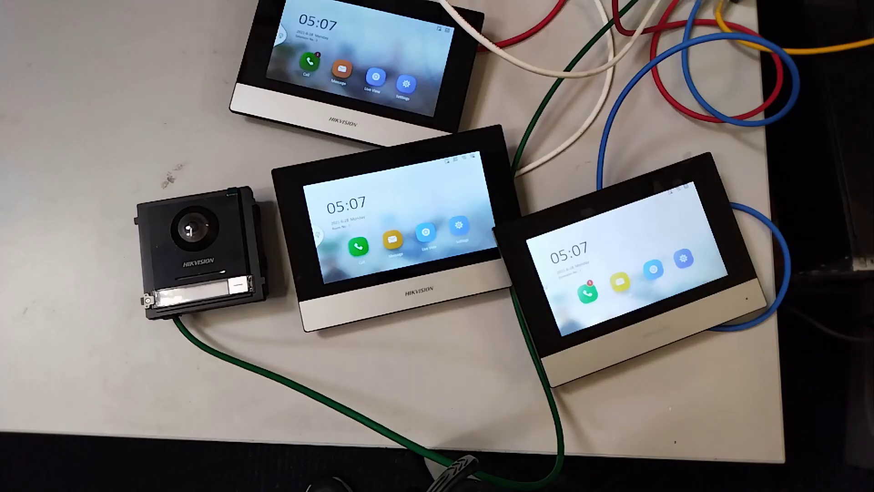